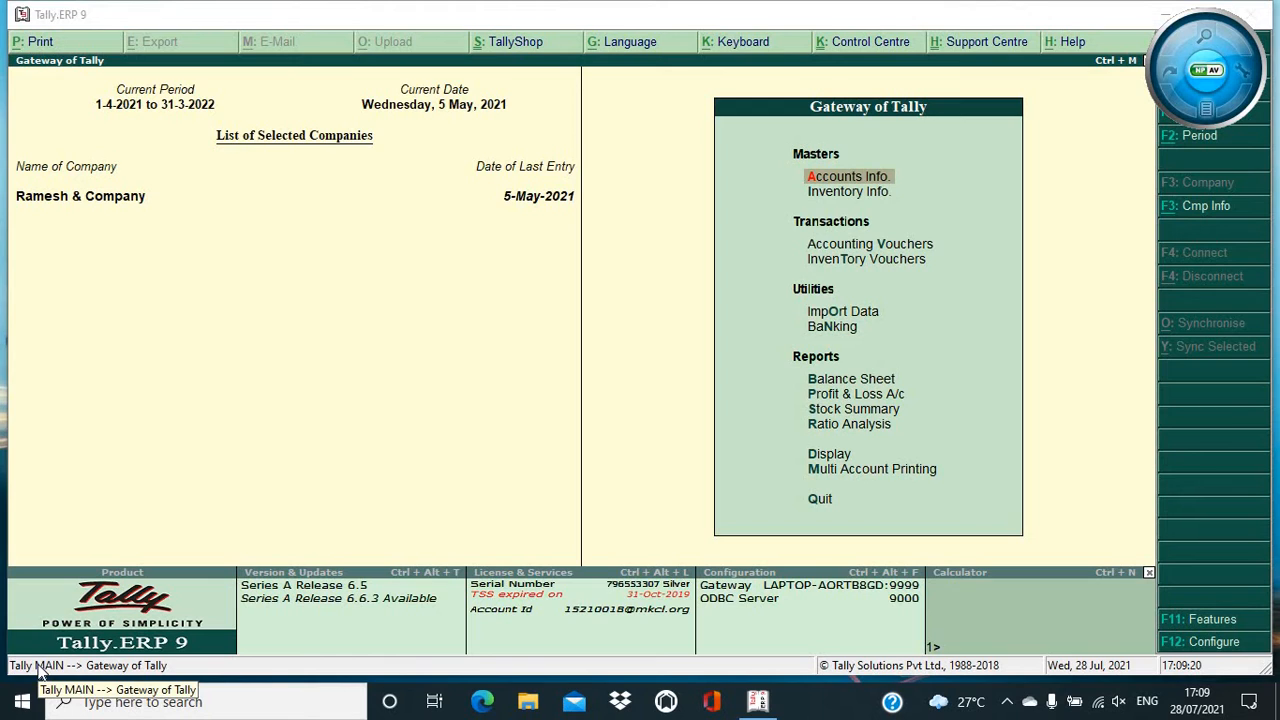
Step: Open accounting voucher entry for Ramesh & Company and set the voucher date to 30-4
click(893, 243)
click(893, 243)
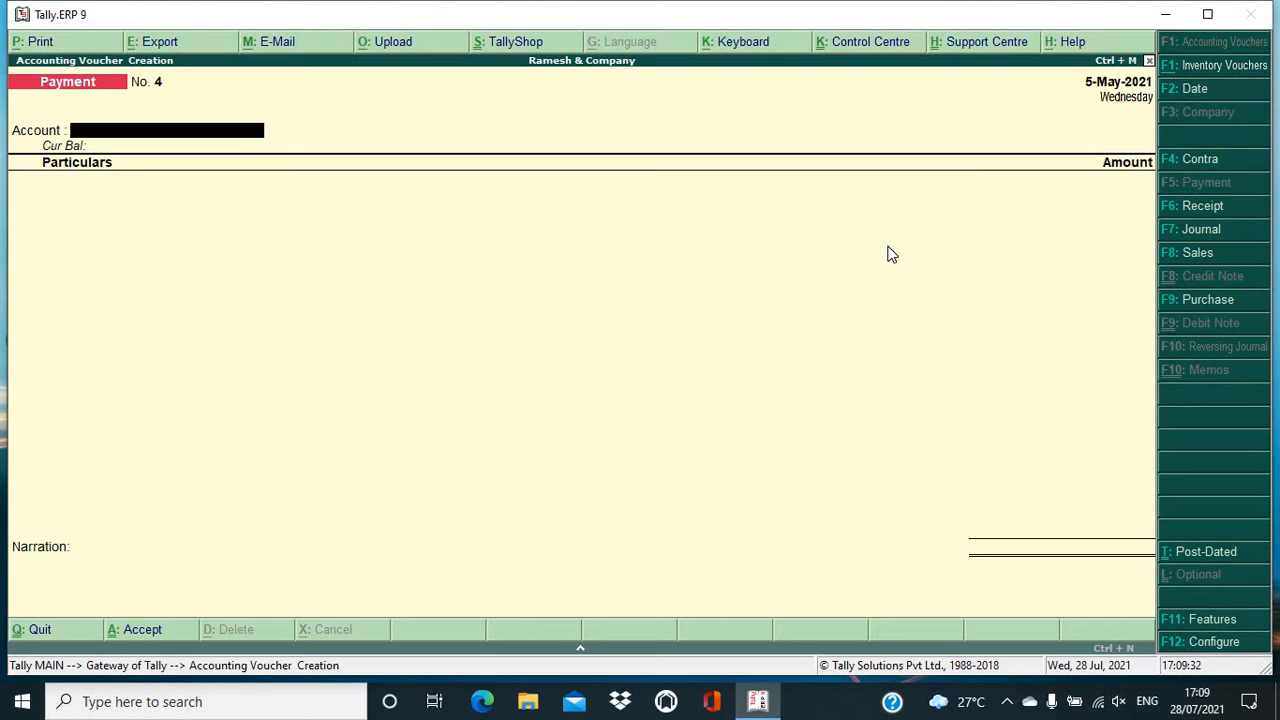
key(F2)
text(30-4)
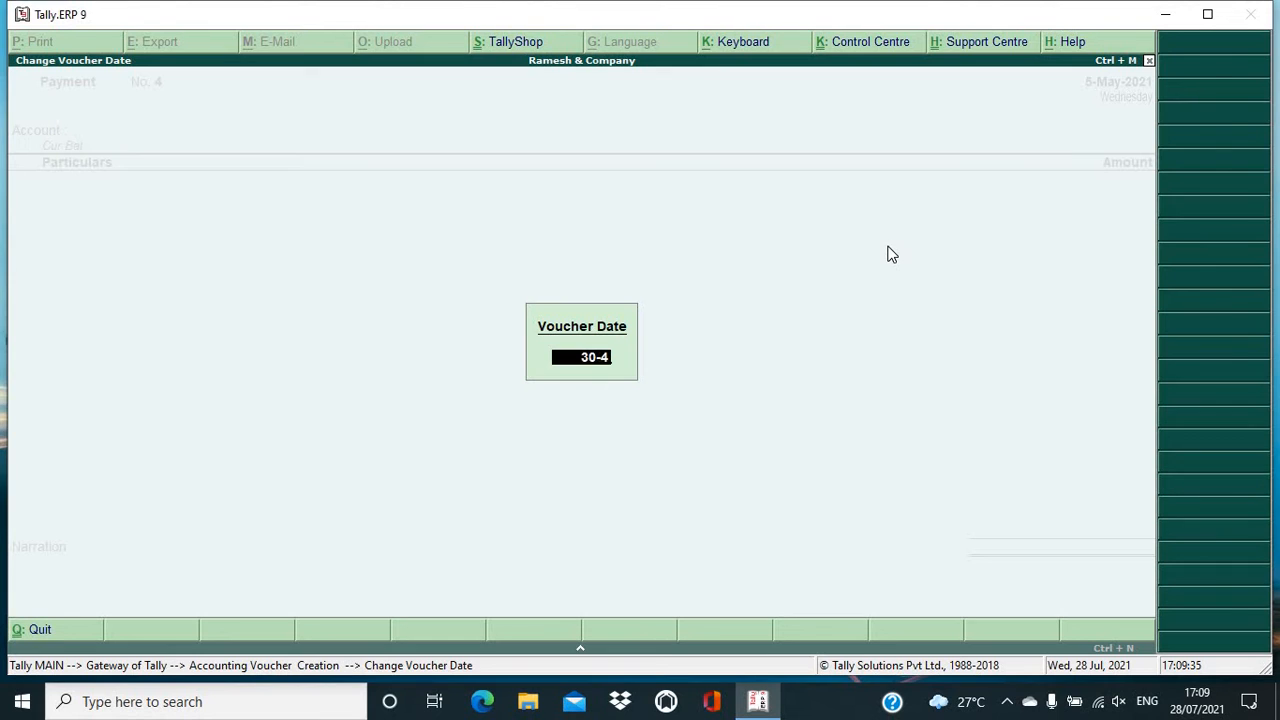
key(Return)
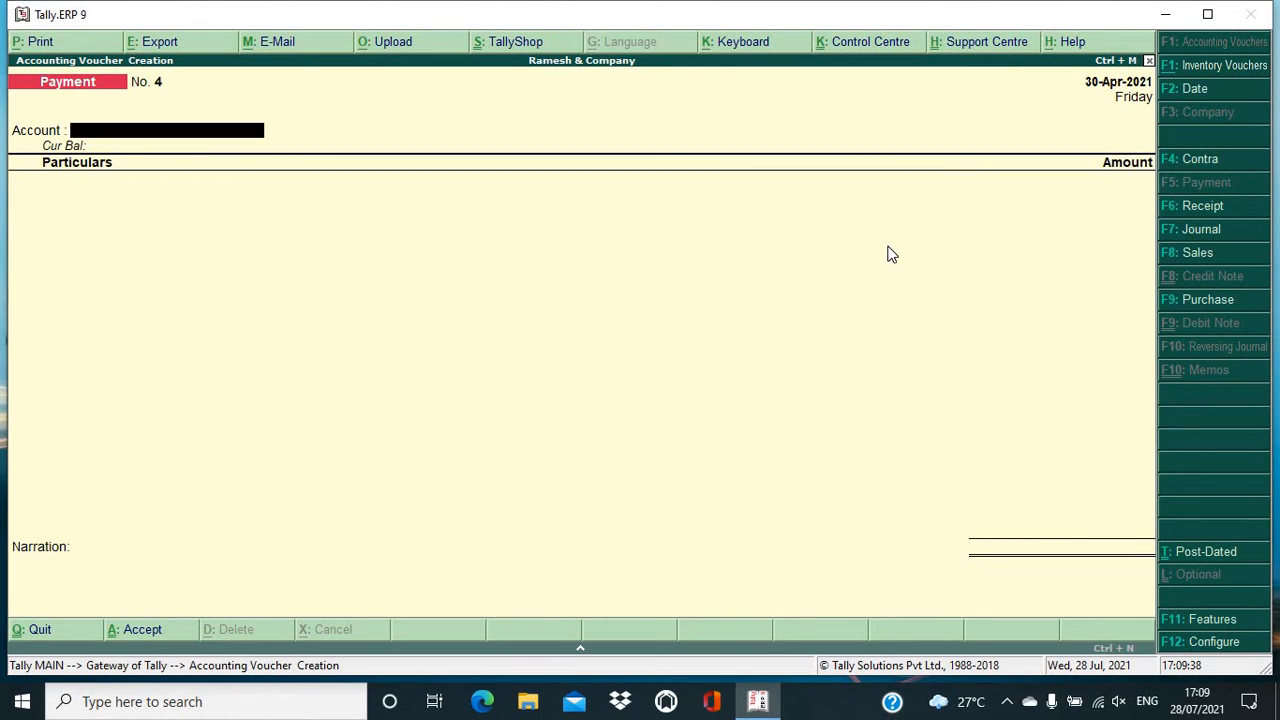
Step: Start a contra voucher with Cash as the account and Icici Bank as the particulars ledger
click(1222, 162)
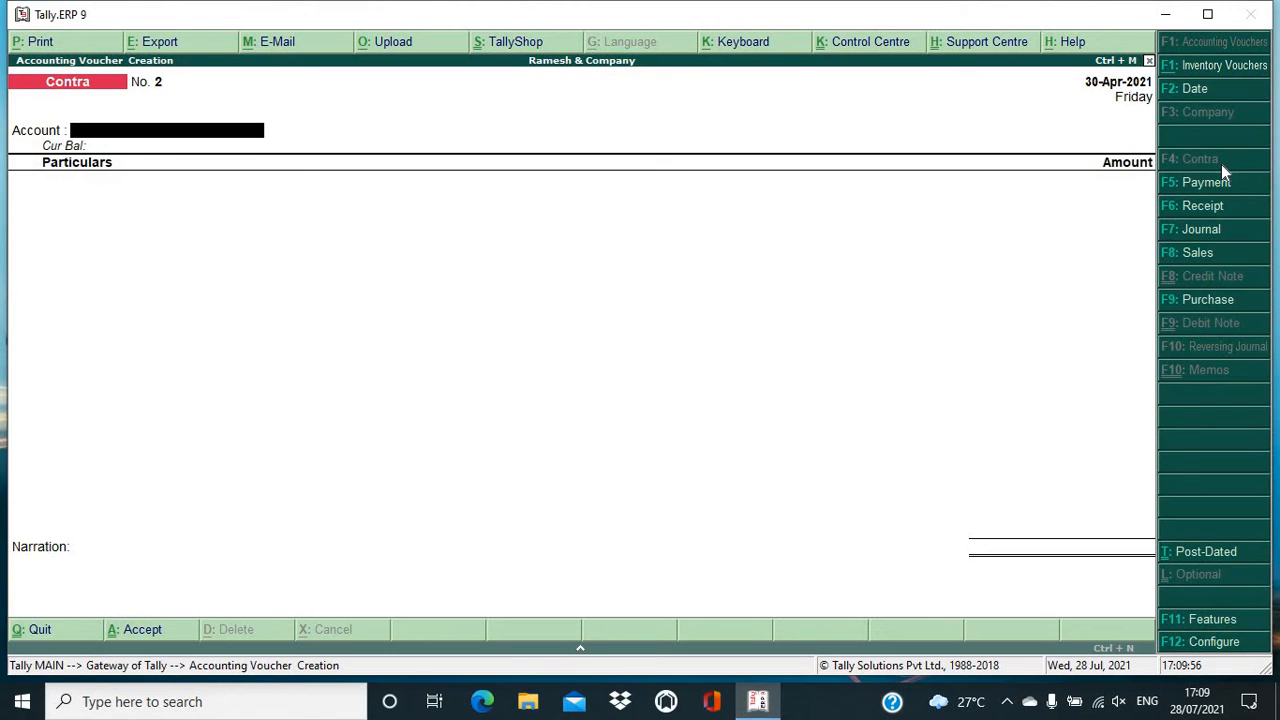
text(Cas)
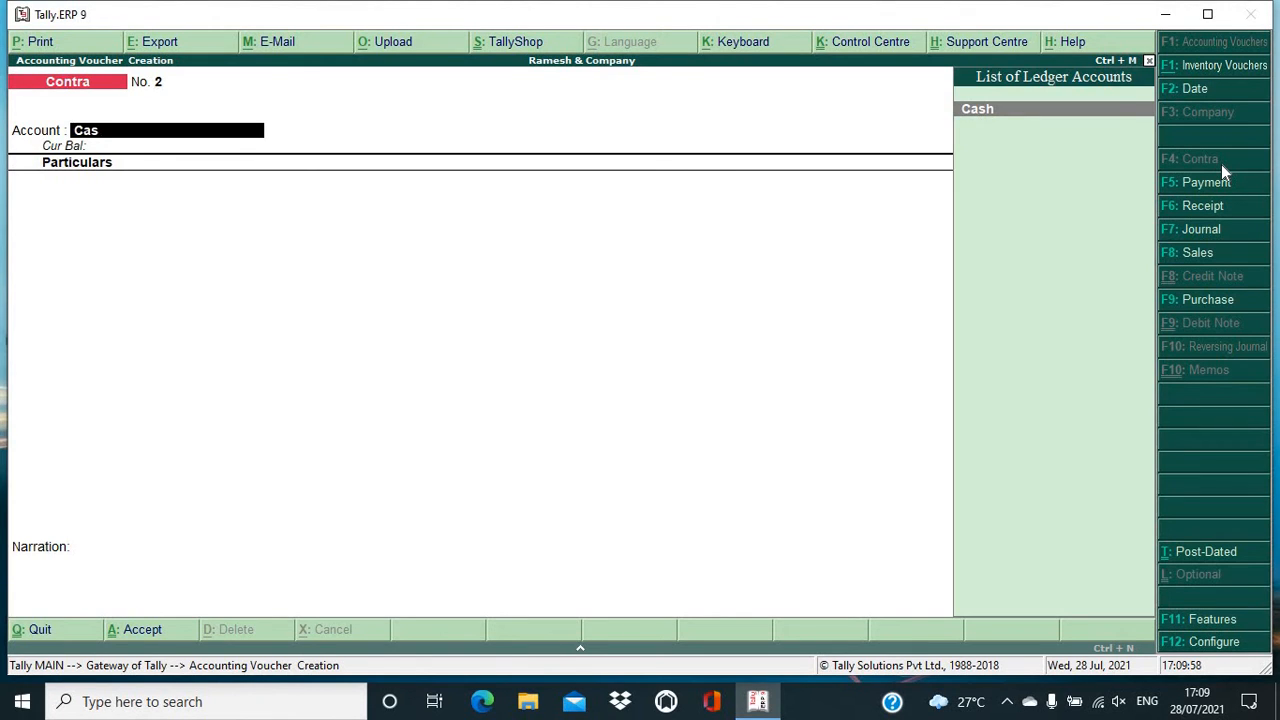
key(Return)
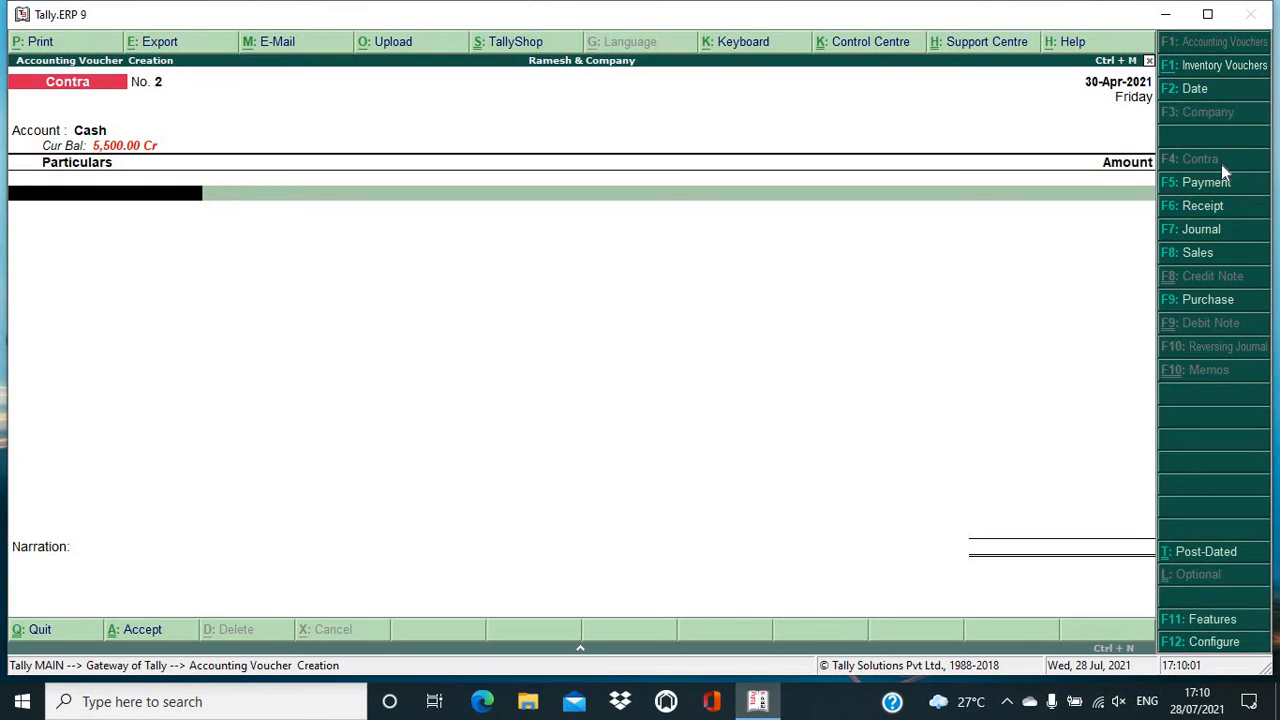
text(Ici)
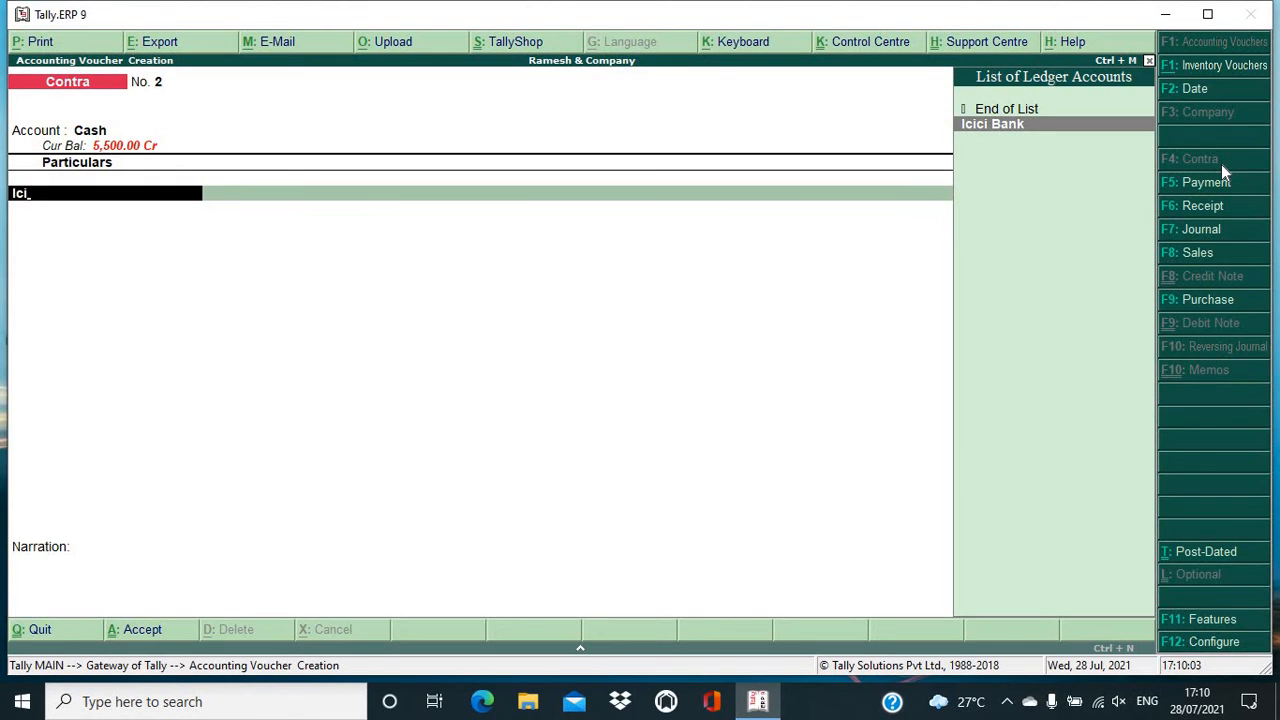
key(Return)
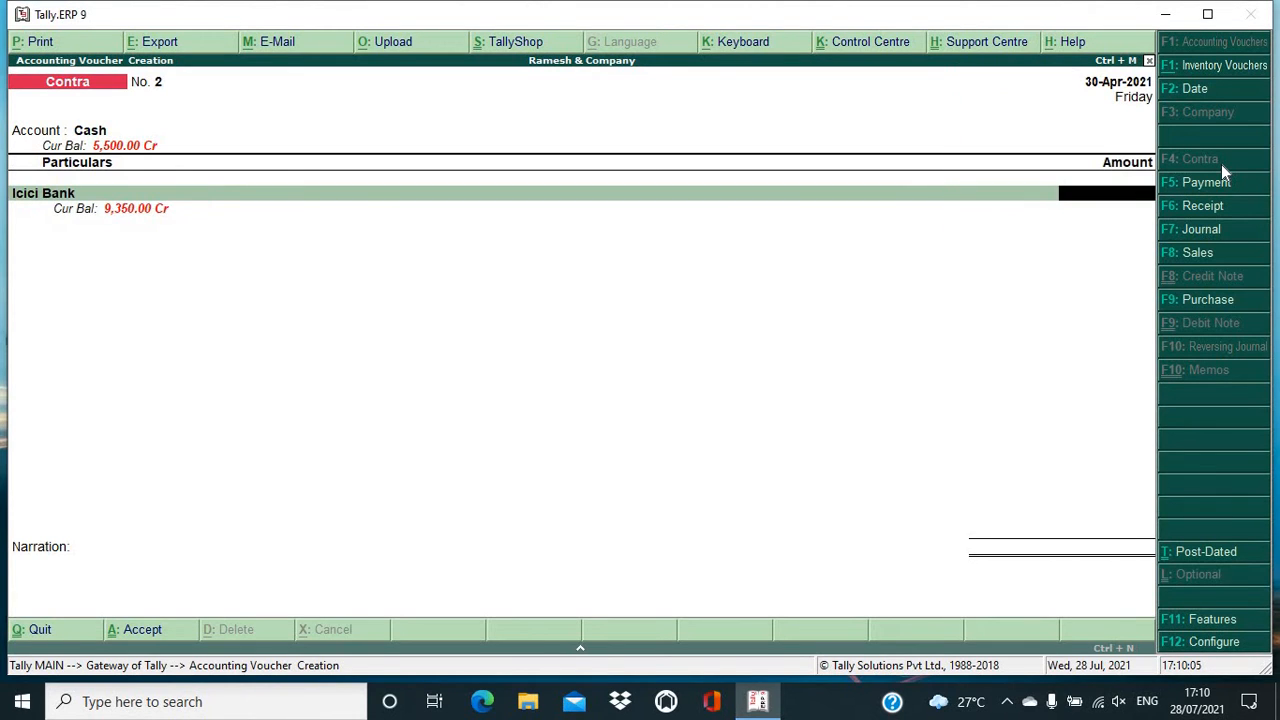
Step: Enter 12,000 as the Icici Bank amount and accept the cheque bank allocation without an instrument number
text(12000)
key(Return)
key(Return)
key(Return)
key(Return)
key(Return)
key(Return)
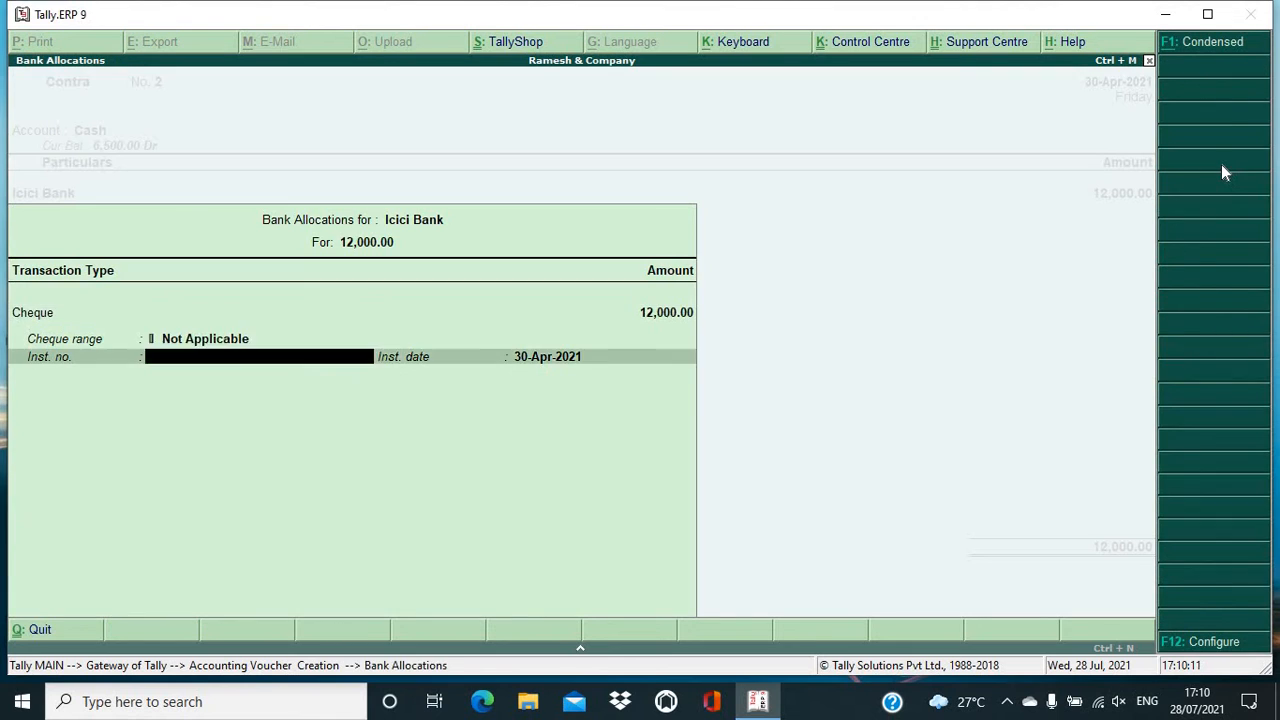
key(Return)
Step: Add the narration "being cash withdrawn", save the contra voucher and return to the Gateway of Tally
text(be)
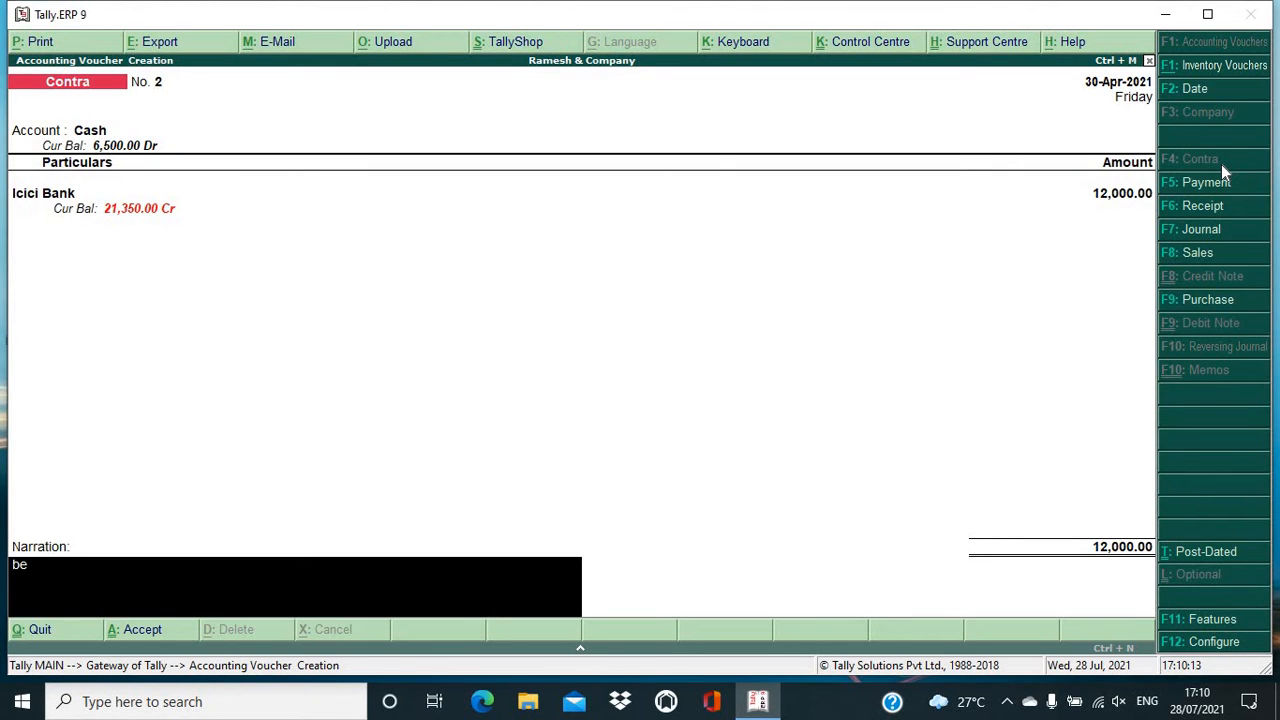
text(ing cash withdrawn)
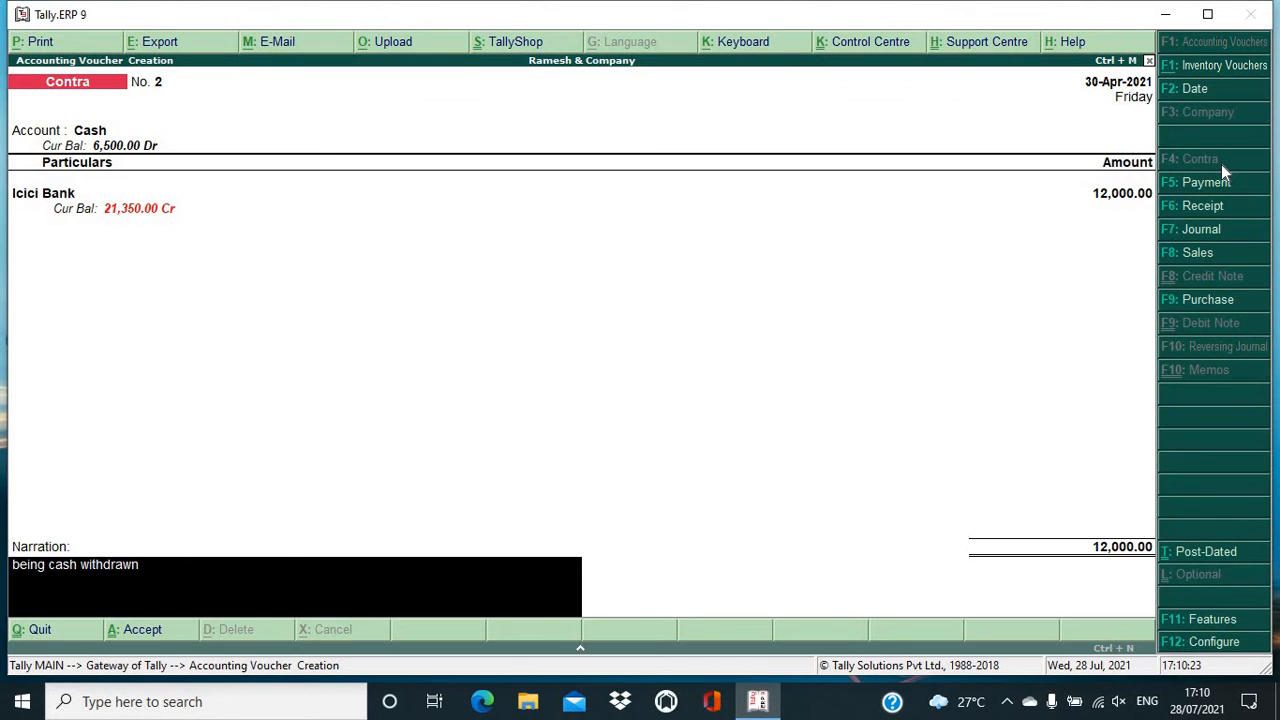
key(Return)
key(Return)
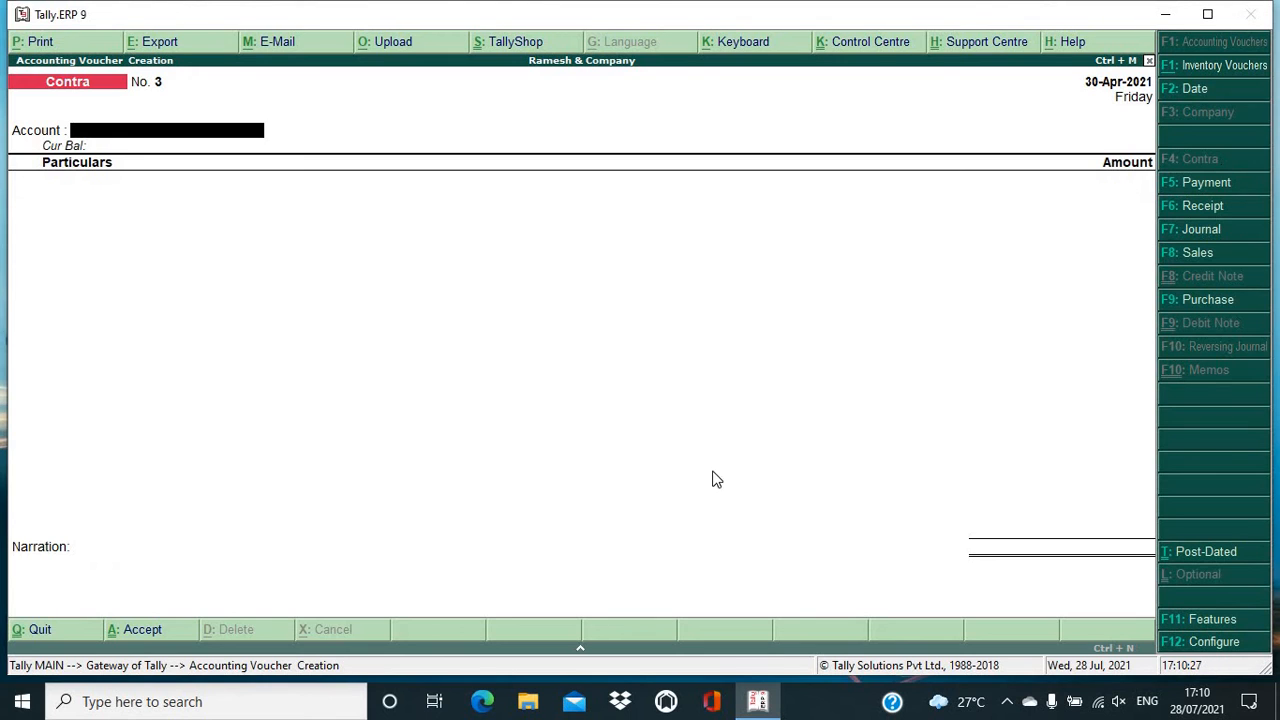
click(87, 635)
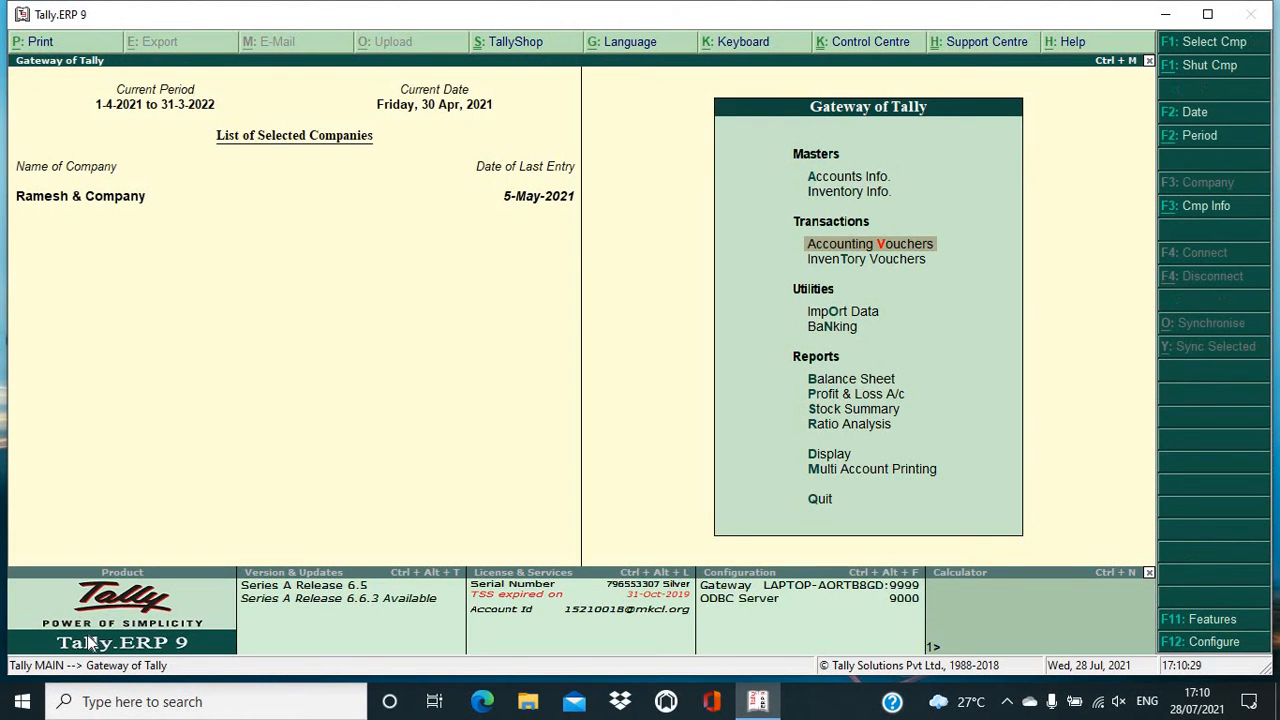
Step: Open the Current Assets group summary from the balance sheet
key(Down)
key(Down)
key(Down)
key(Down)
key(Return)
key(Right)
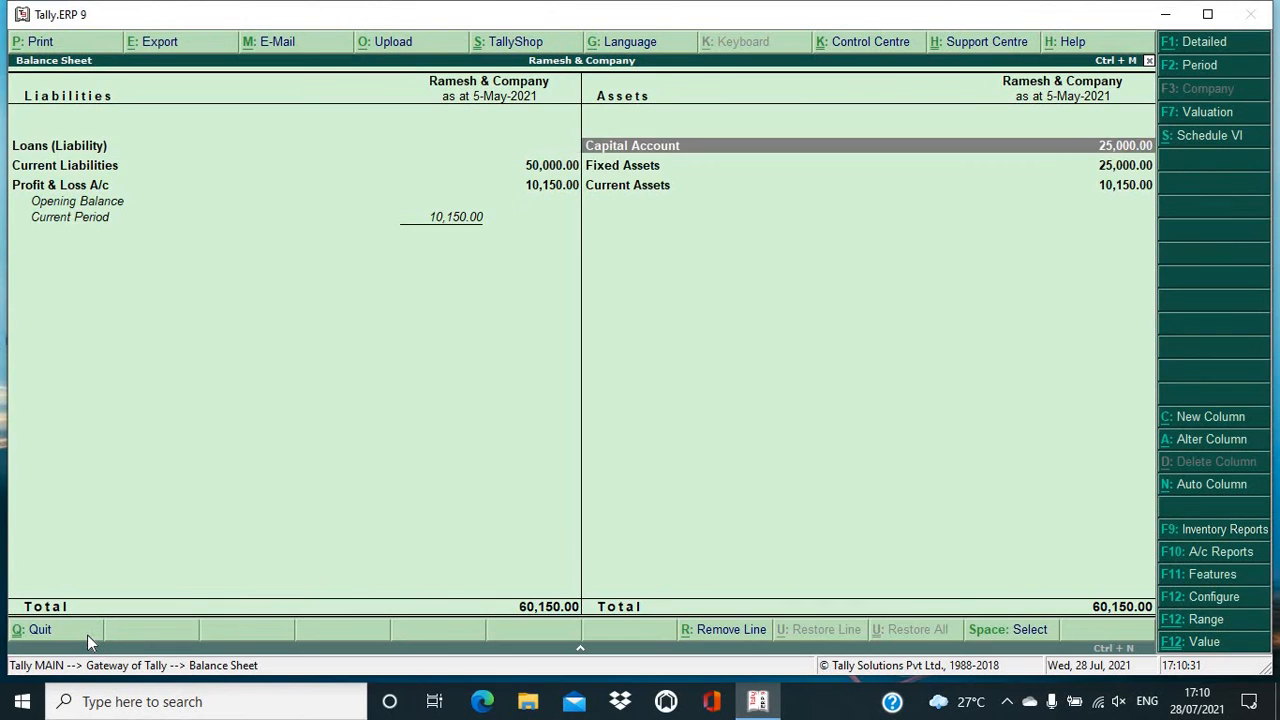
key(Down)
key(Down)
key(Return)
Step: Drill down through Cash-in-Hand to the Cash ledger's voucher list for April 2021
key(Down)
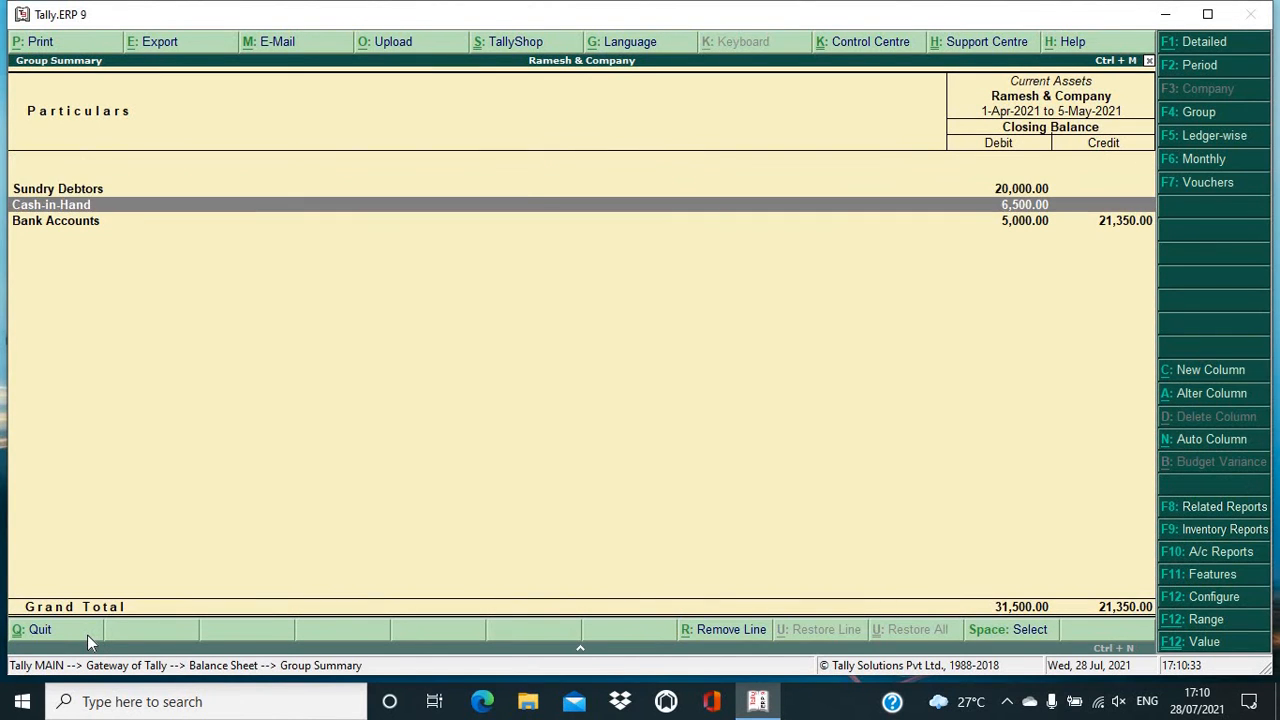
key(Return)
key(Return)
key(Up)
key(Return)
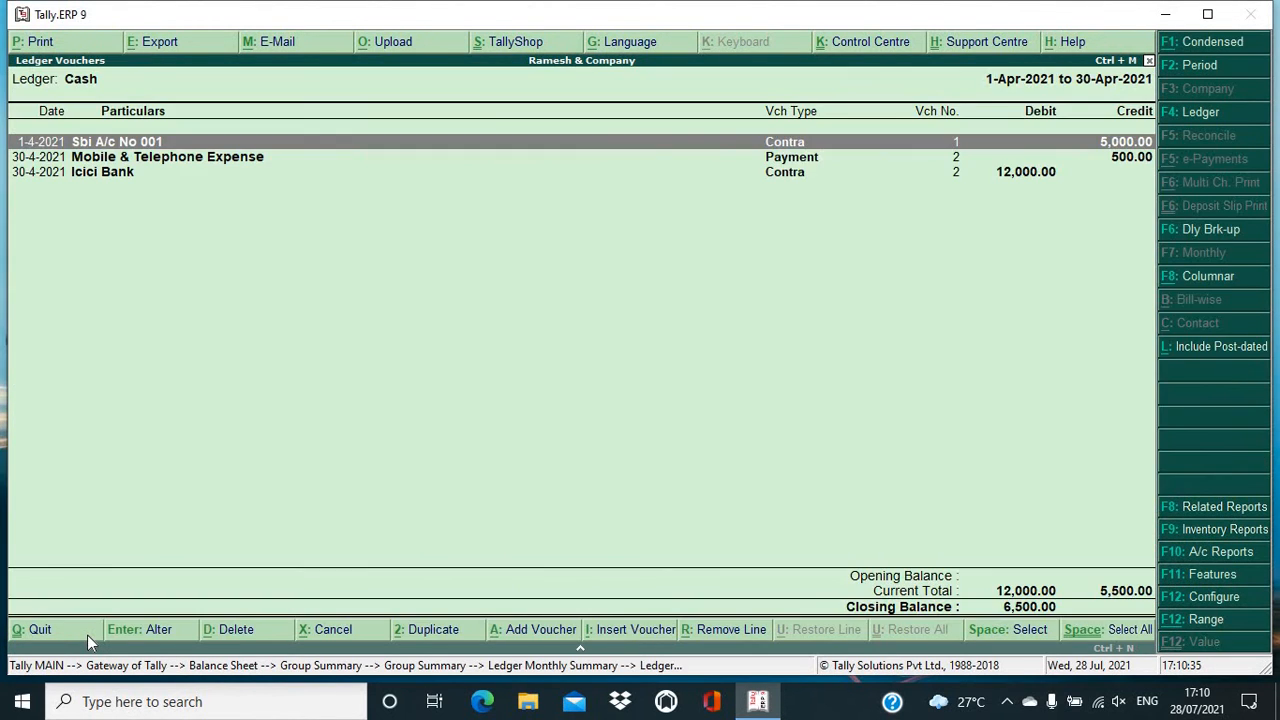
Step: Delete the Sbi contra and the Mobile & Telephone Expense payment from the Cash ledger, then return to the Gateway of Tally
key(space)
key(space)
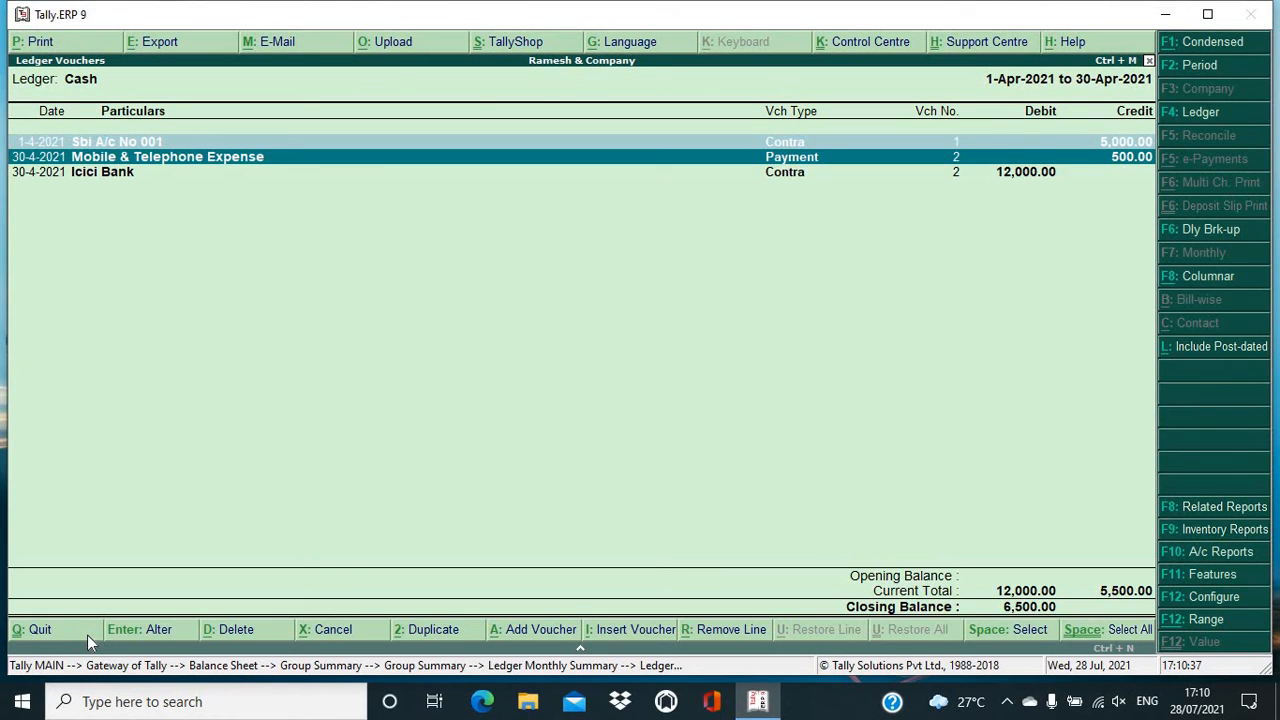
key(alt+d)
key(y)
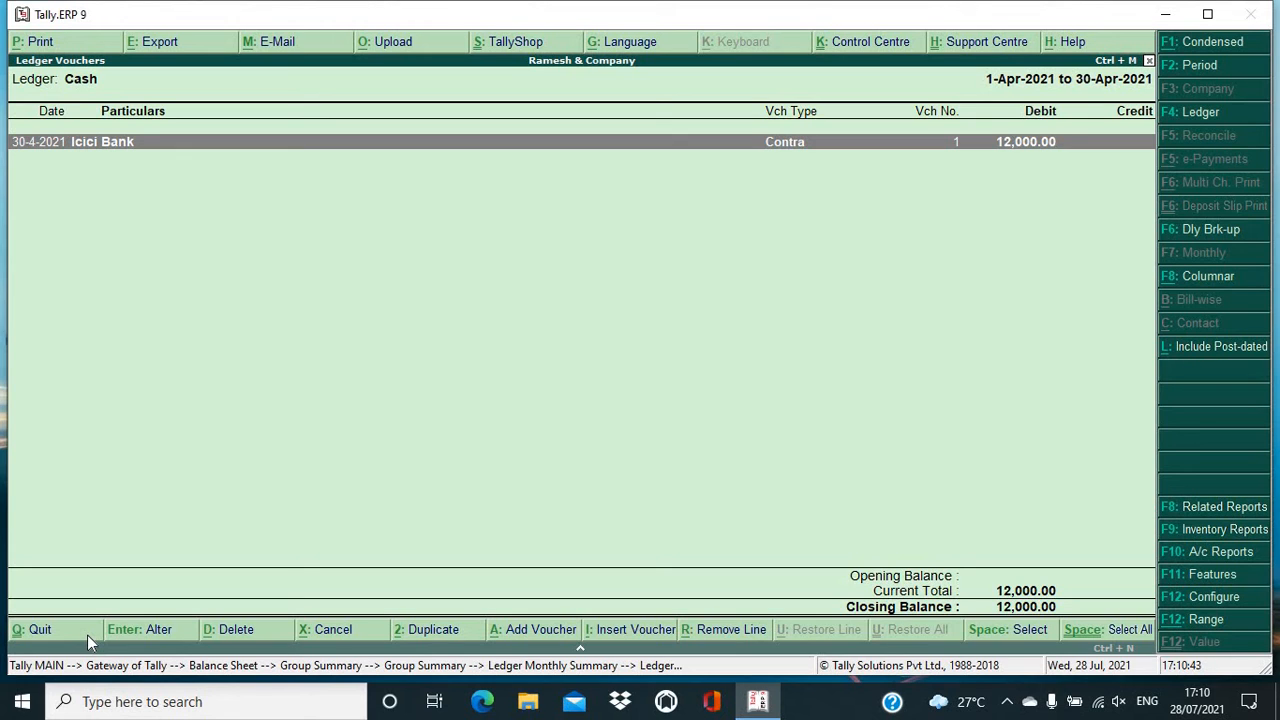
click(87, 635)
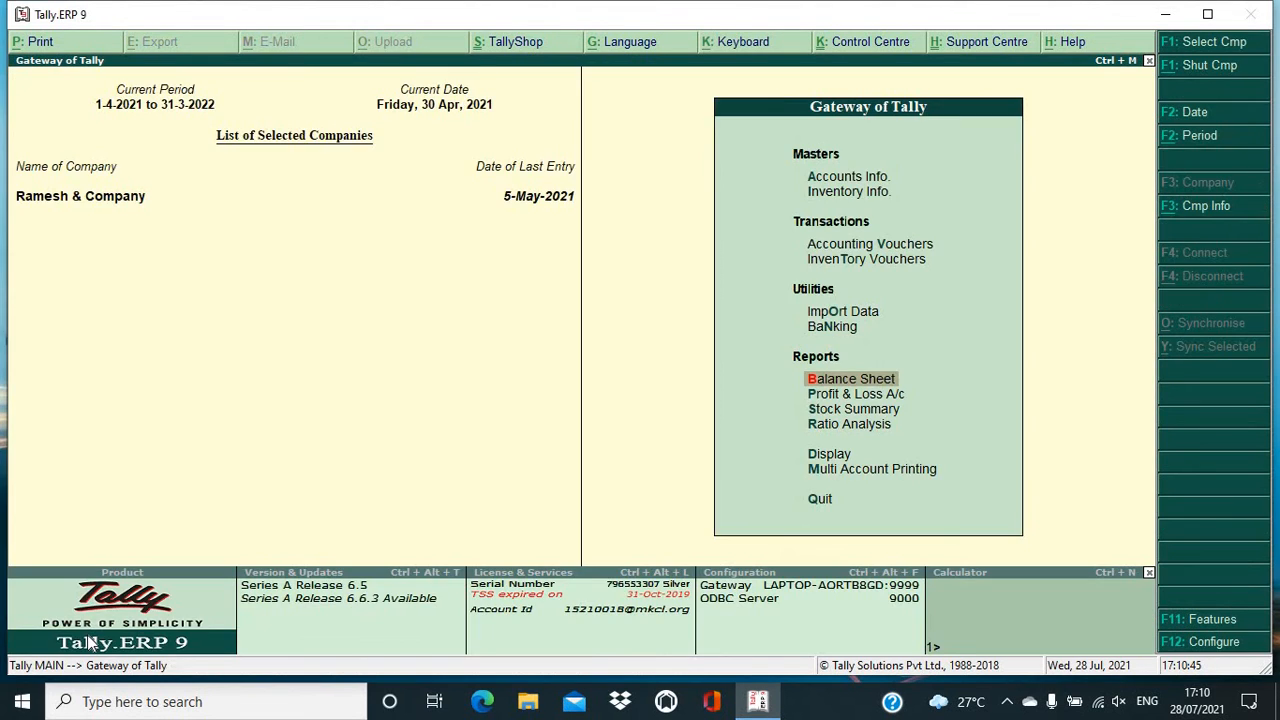
Step: Check the Cash-in-Hand balance under Current Assets in the balance sheet, then return to the Gateway of Tally
key(Return)
key(Down)
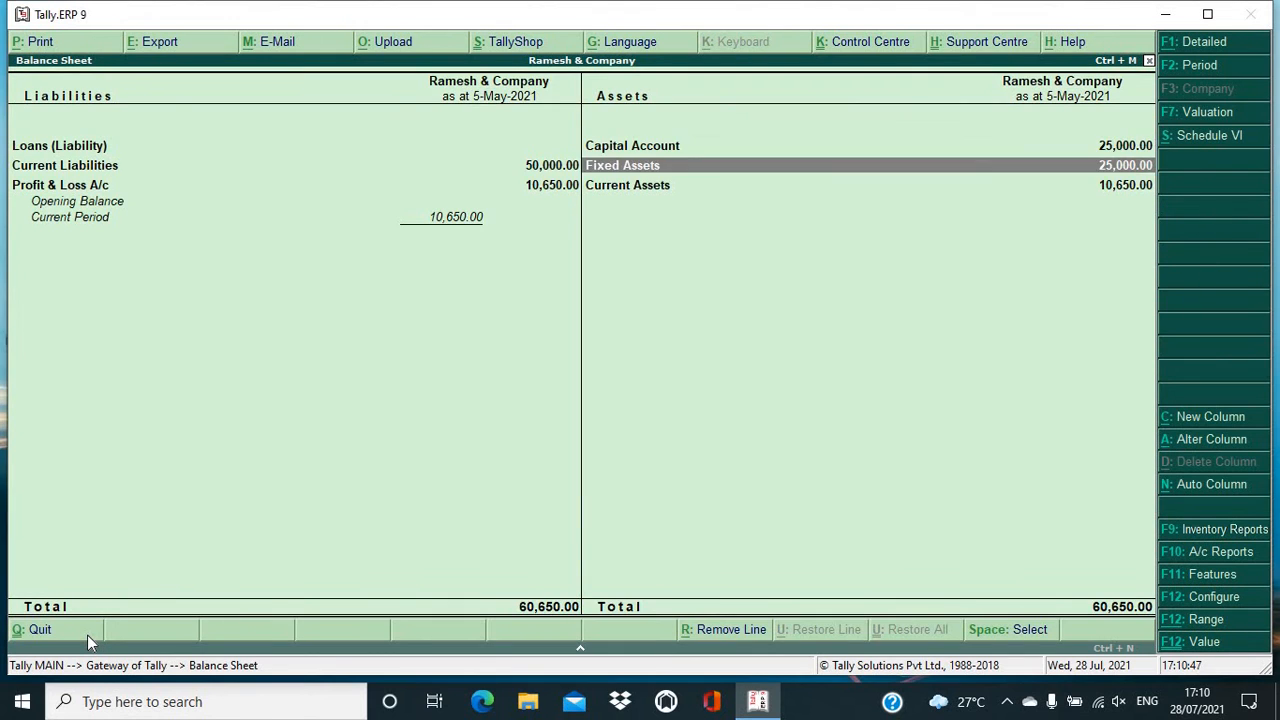
key(Down)
key(Return)
key(Down)
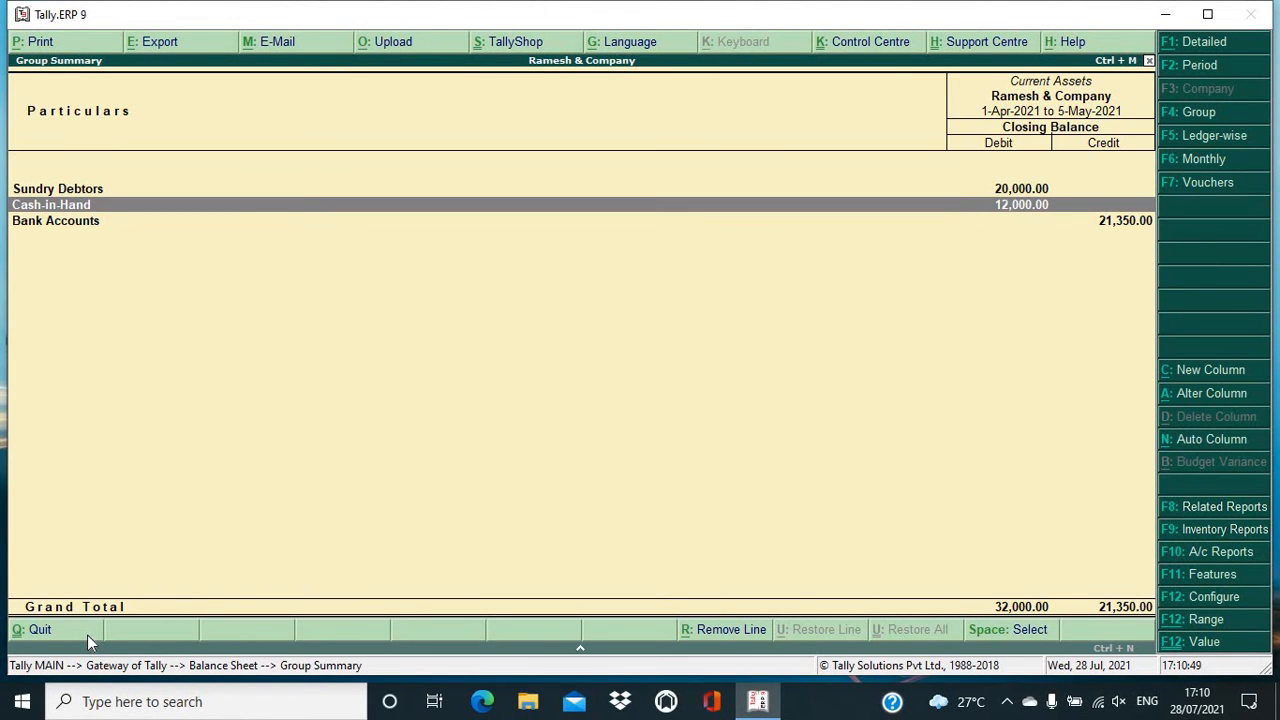
click(87, 635)
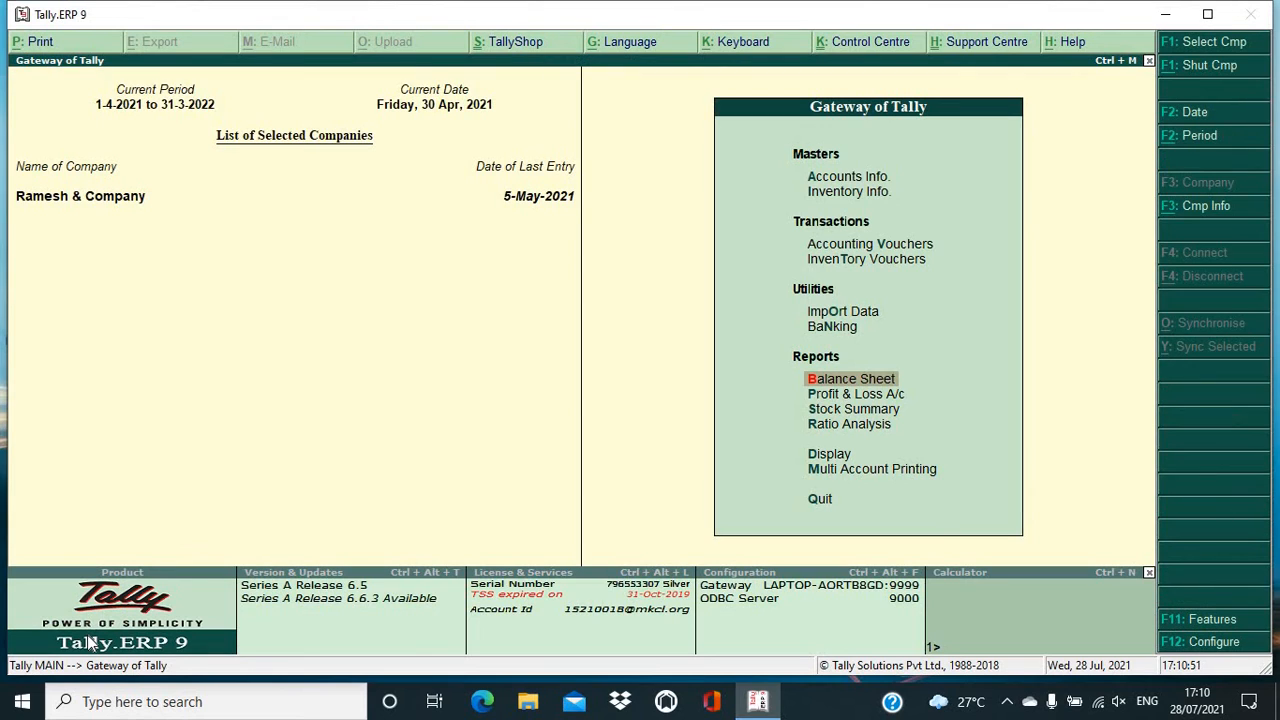
Step: Start a payment voucher in accounting voucher entry with Cash as the account
key(Up)
key(Up)
key(Up)
key(Up)
key(Return)
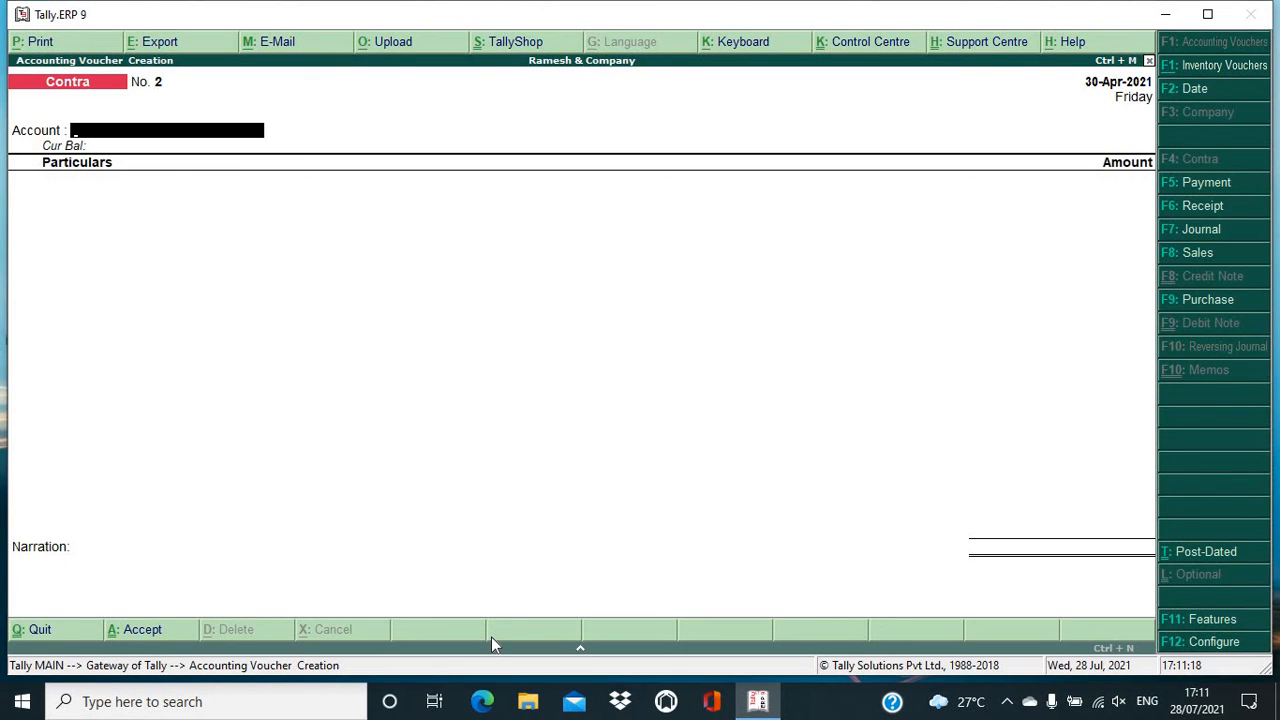
click(1240, 183)
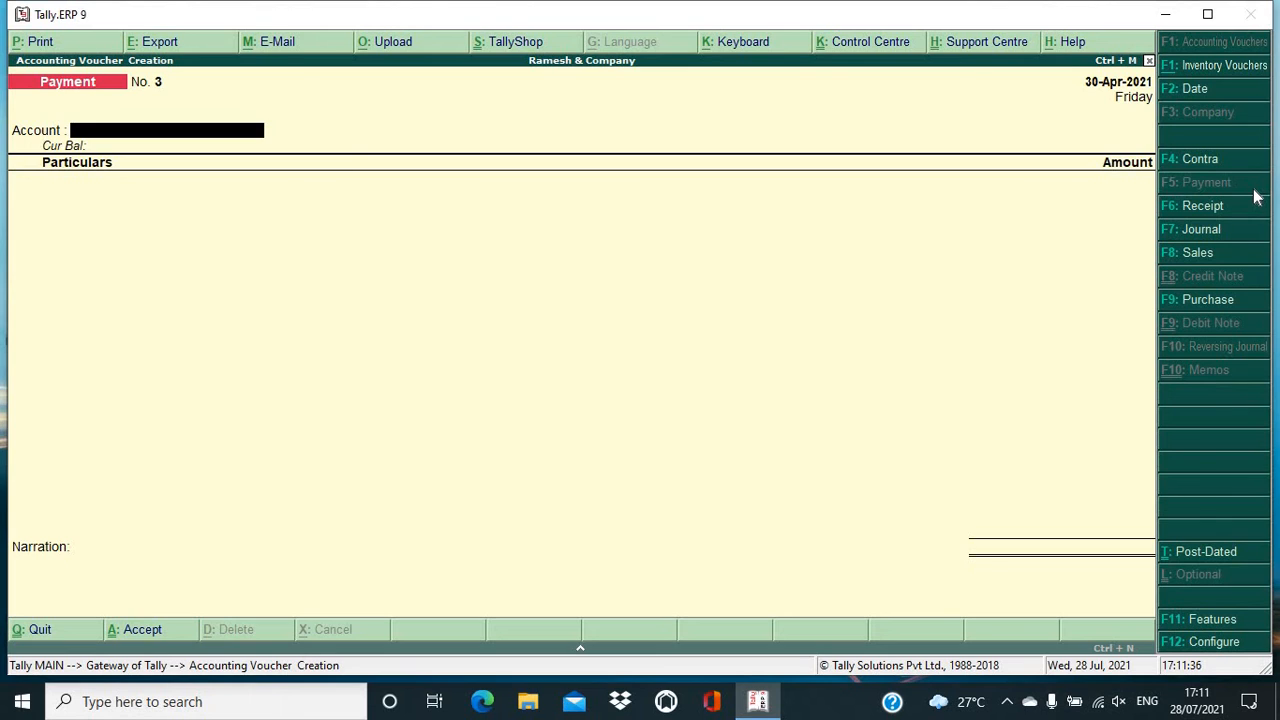
text(cas)
key(Return)
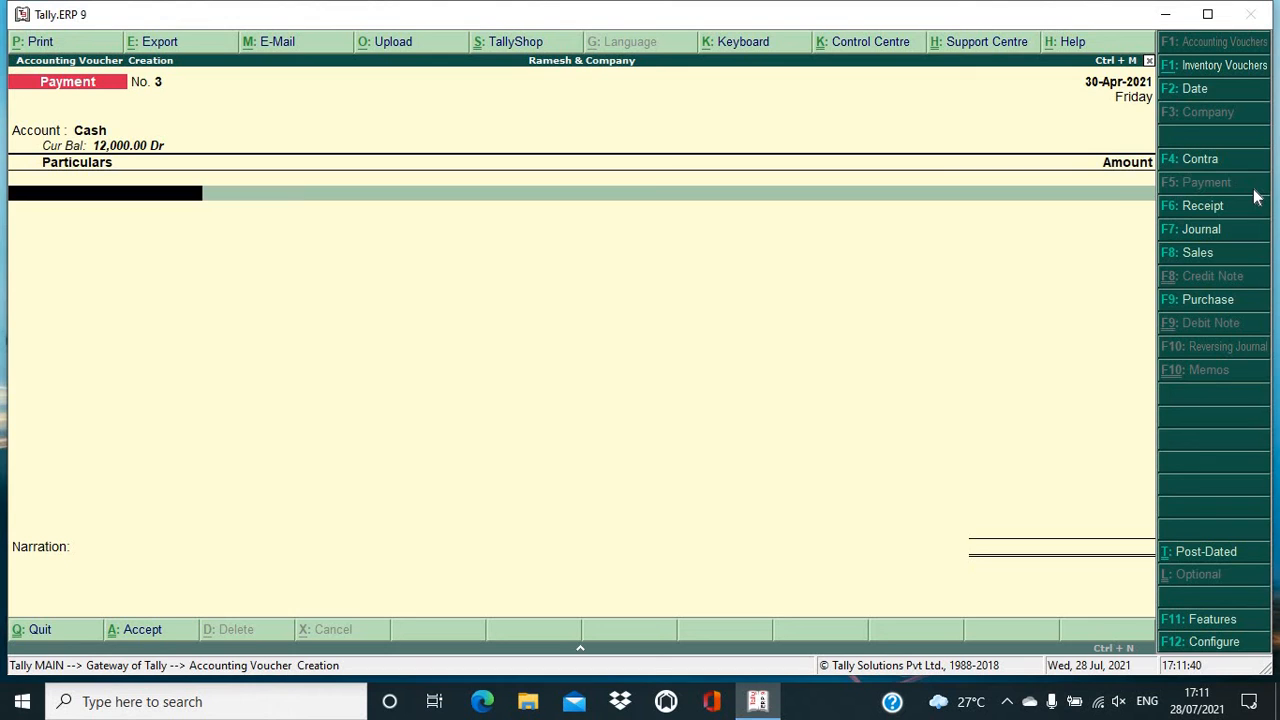
Step: Create a ledger named Drawings under Capital Account from the voucher's particulars line, keeping the other ledger details at their defaults
text(d)
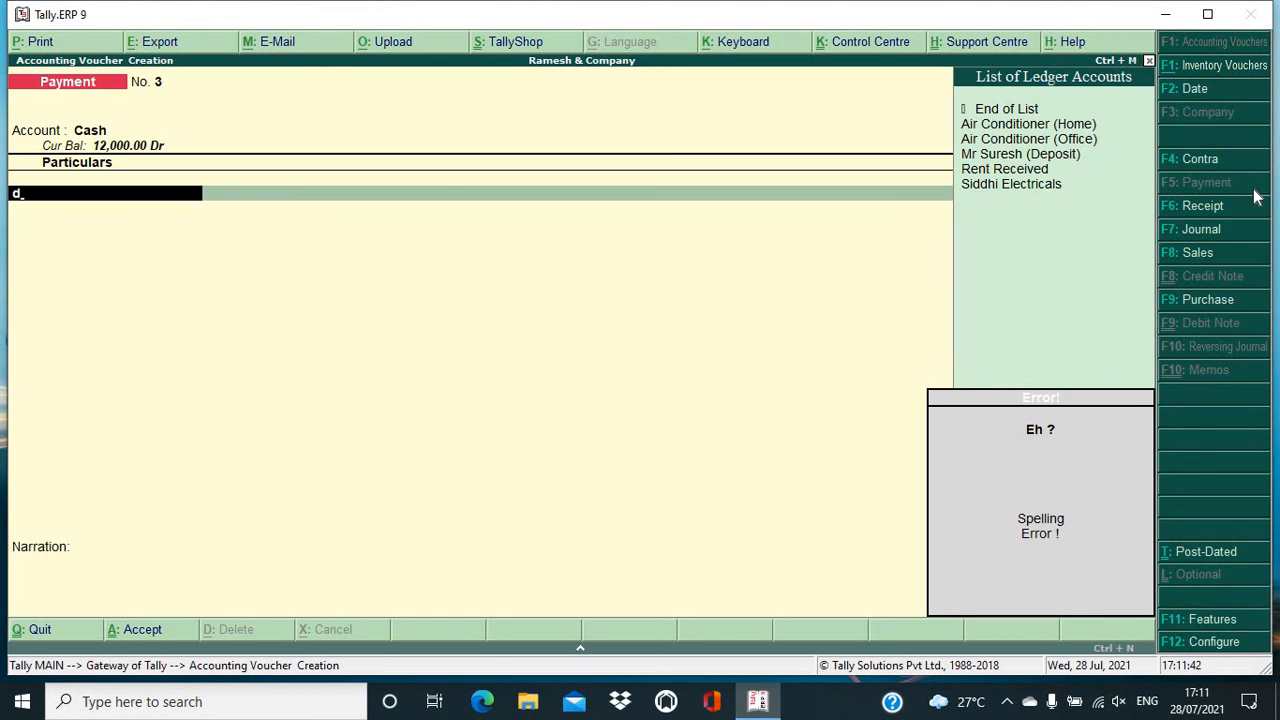
key(alt+c)
text(Drawing)
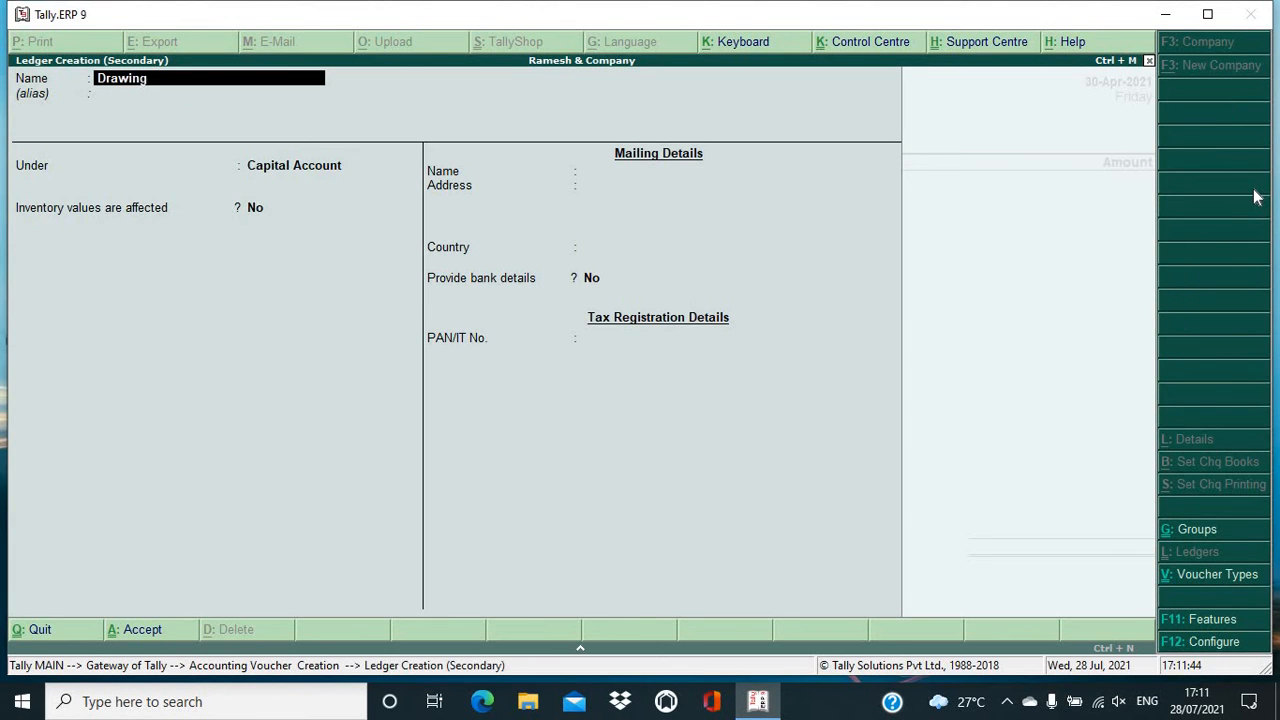
text(s)
key(Return)
key(Return)
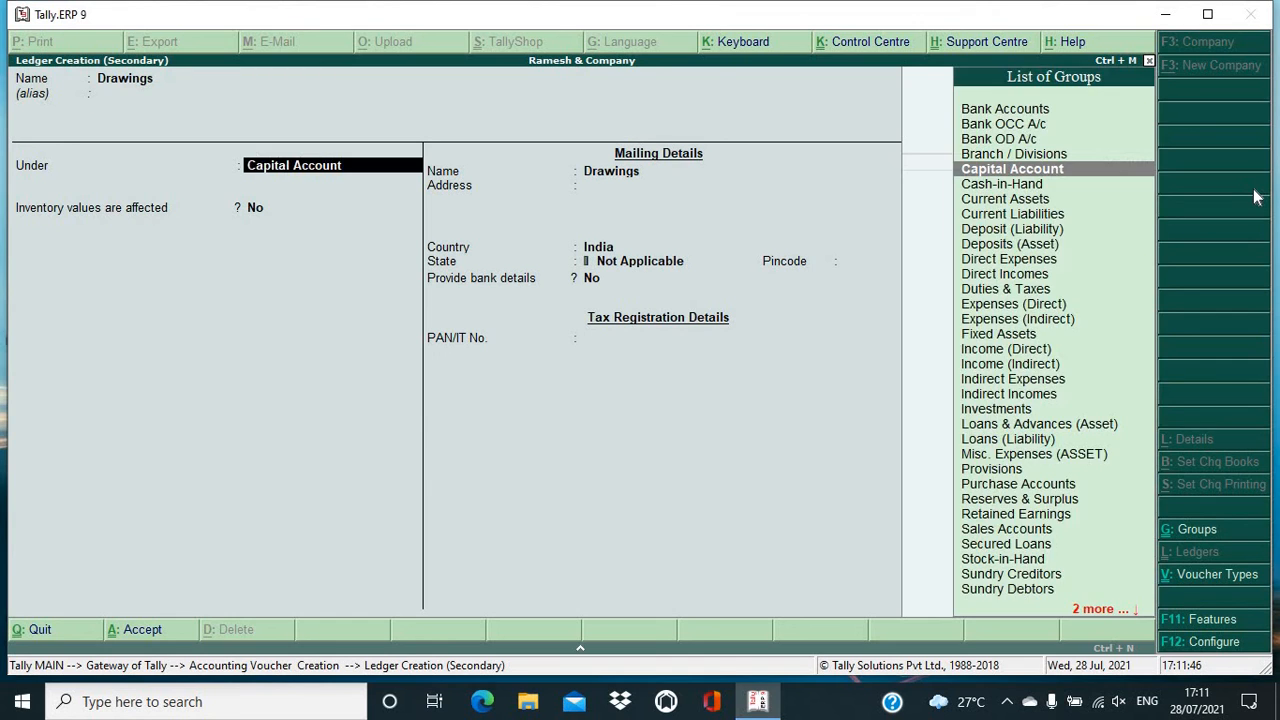
key(Return)
key(Return)
key(Return)
key(Return)
key(Return)
key(Return)
key(Return)
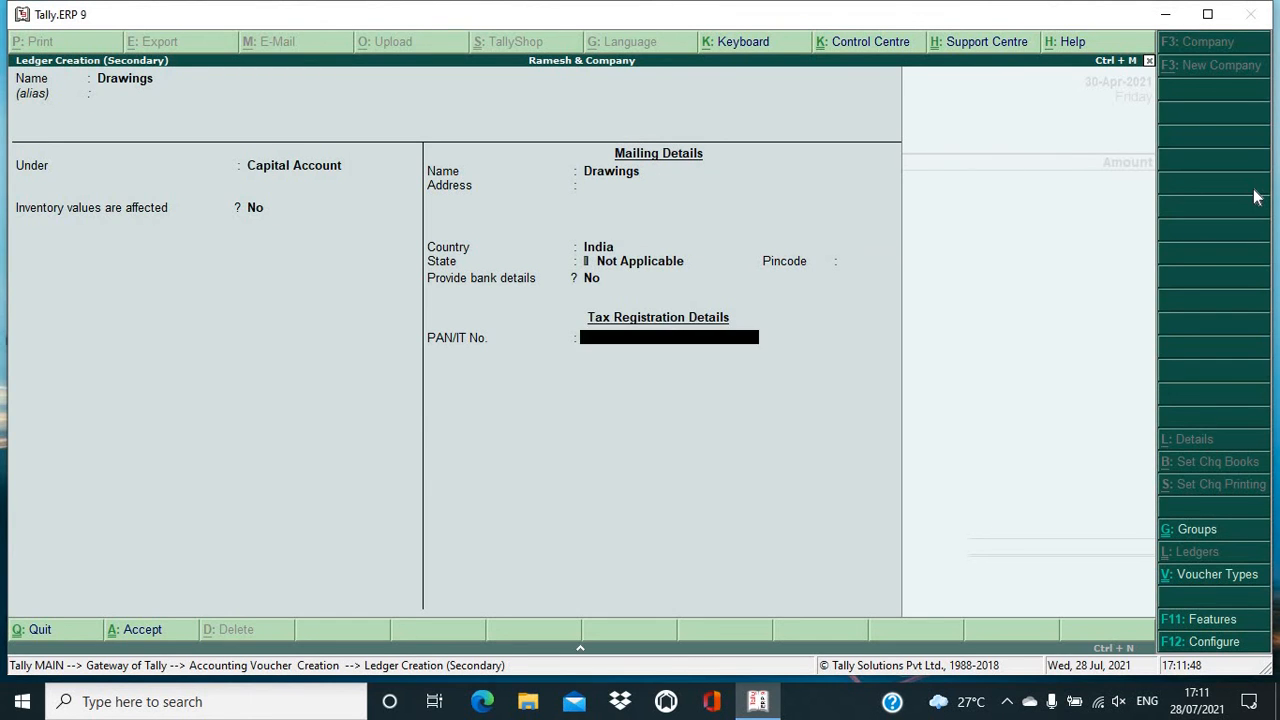
key(Return)
key(Return)
Step: Enter 2,000 for Drawings with the narration "being cash used for personal exp", save the payment and leave voucher entry
text(2)
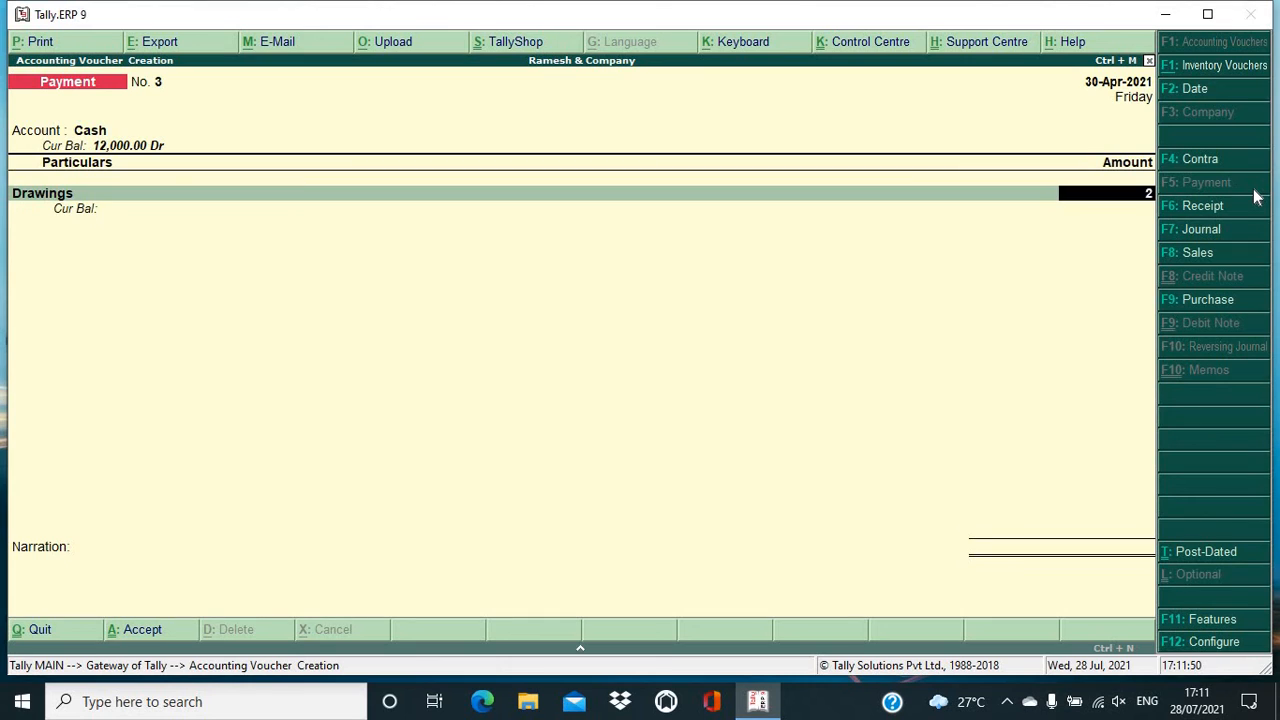
text(,000)
key(Return)
key(Return)
text(b)
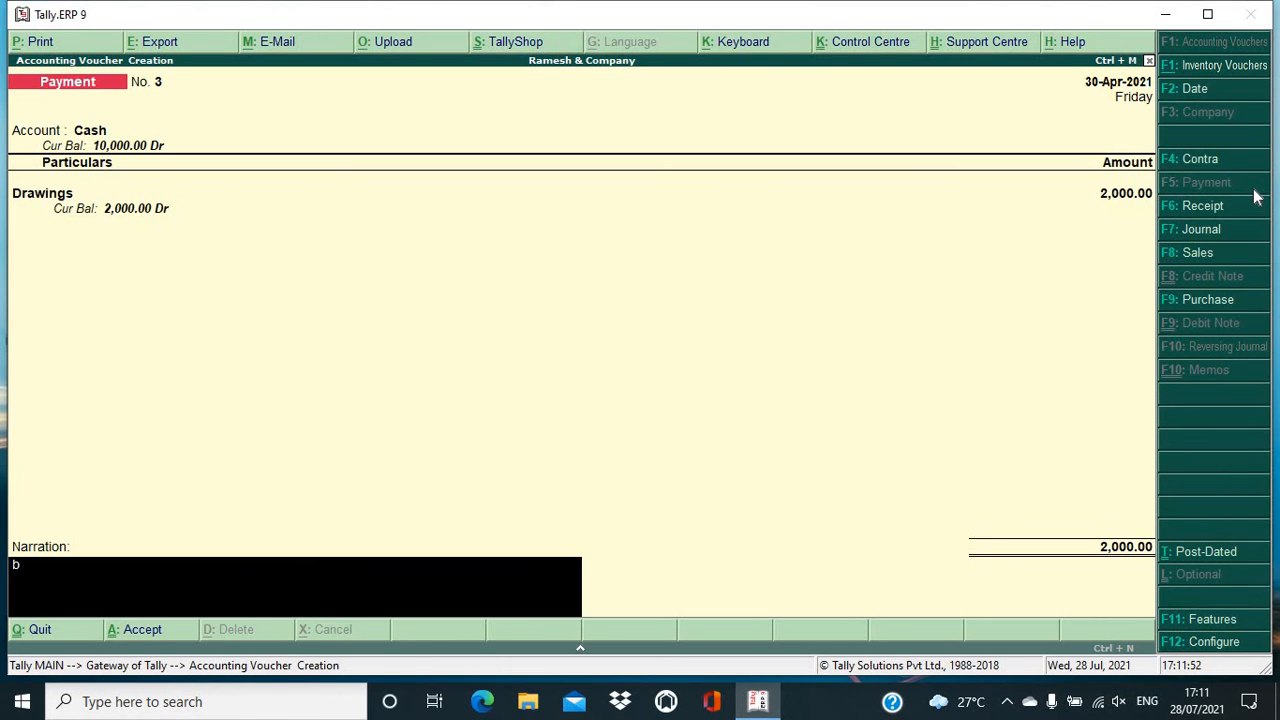
text(eing cash used for)
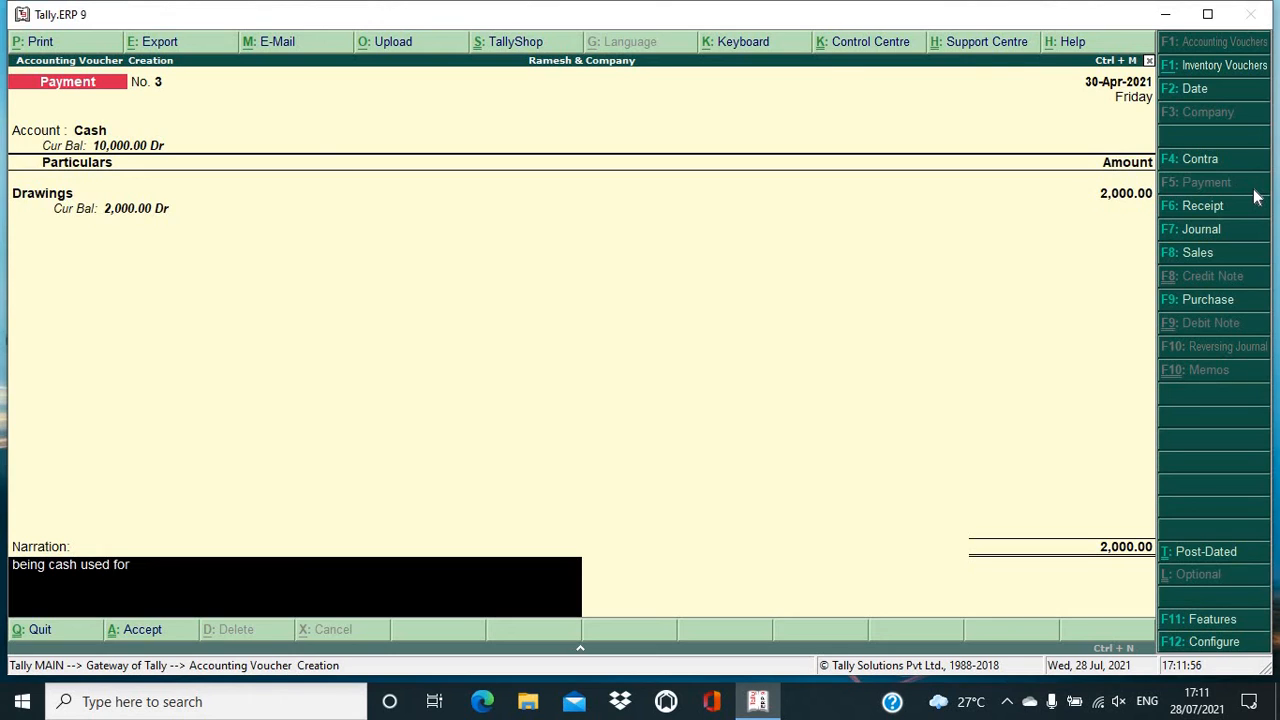
text( personal exp)
key(Return)
key(Return)
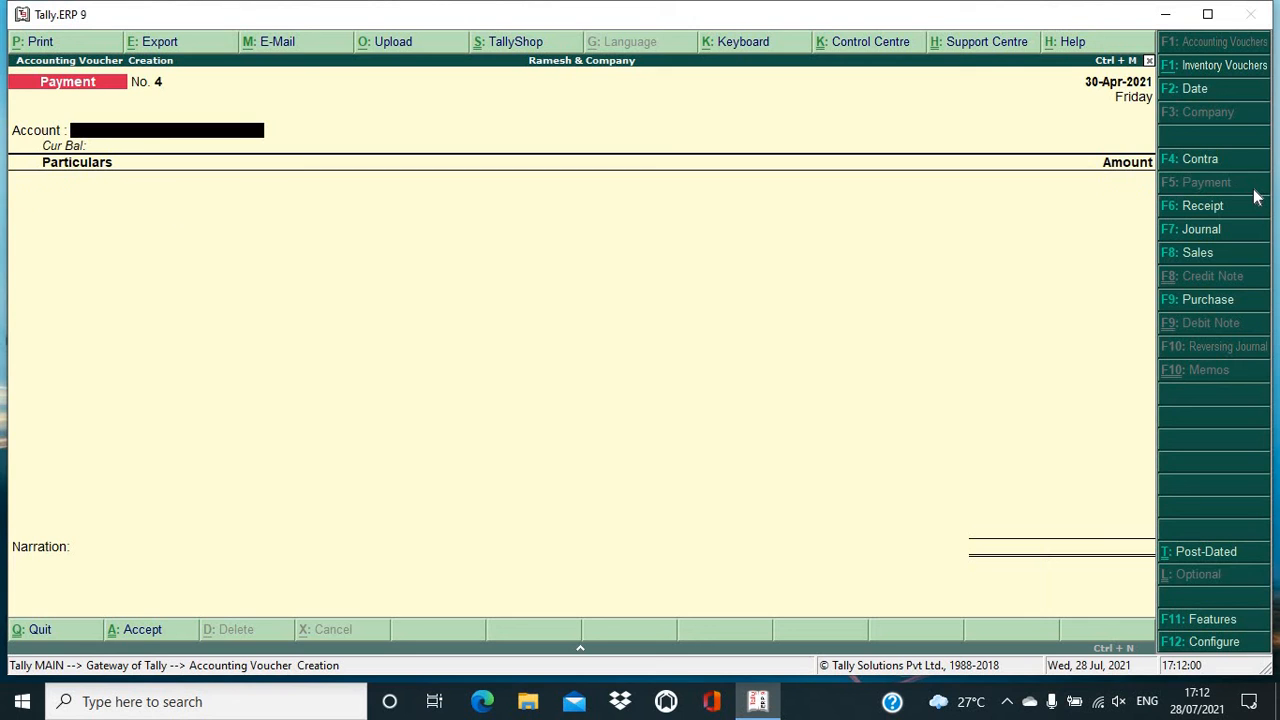
click(62, 630)
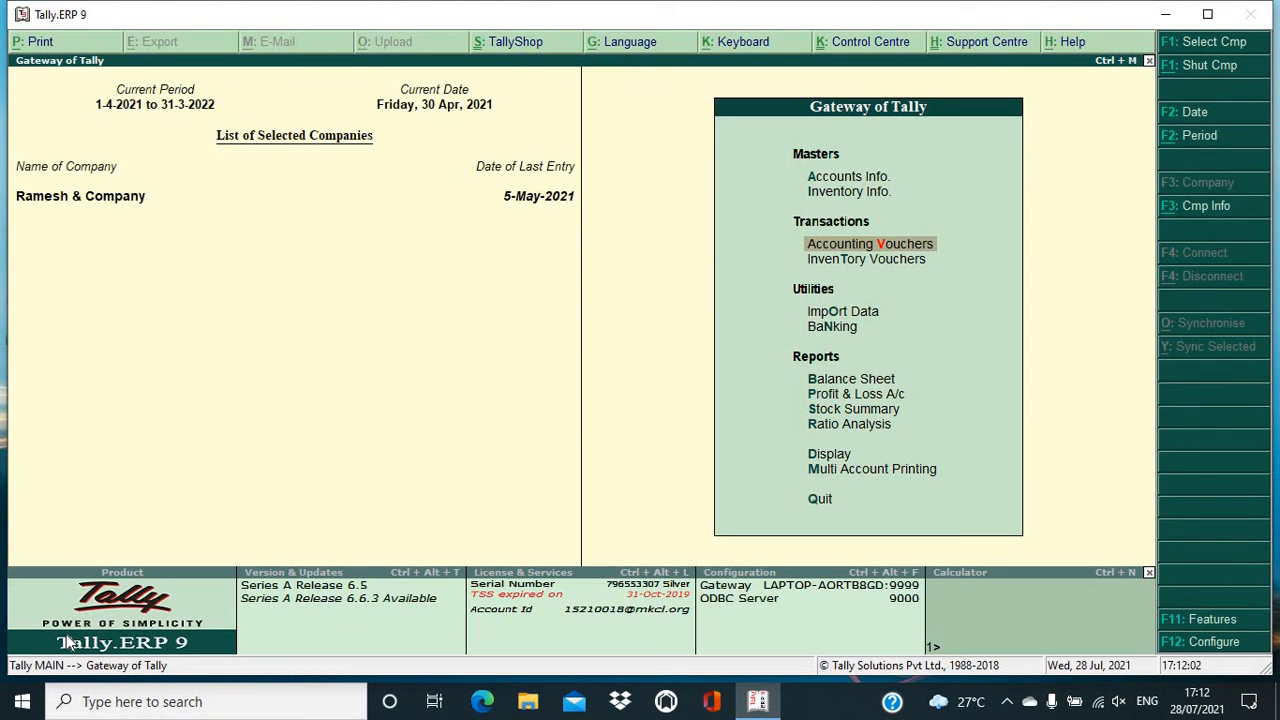
Step: Open the balance sheet of Ramesh & Company to review it after the drawings payment
key(Down)
key(Down)
key(Down)
key(Down)
key(Return)
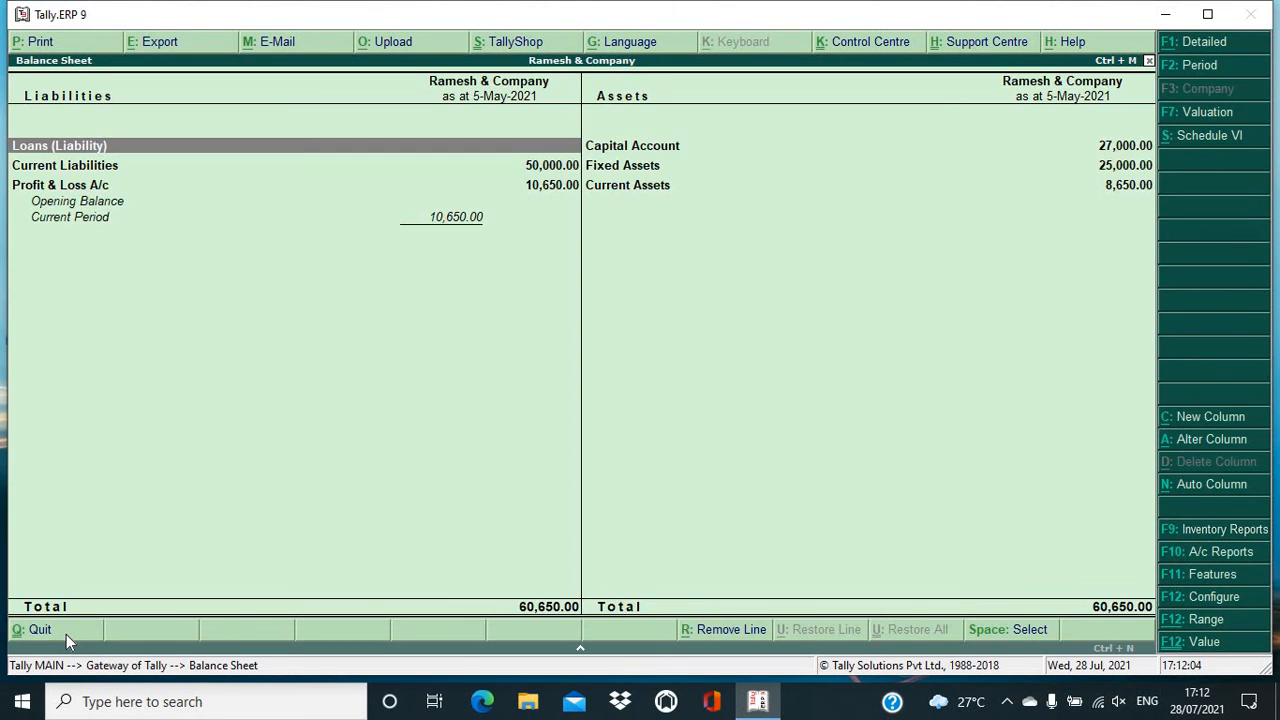
Step: Drill down from Current Assets in the balance sheet into the Cash-in-Hand group summary
key(Right)
key(Down)
key(Down)
key(Return)
key(Down)
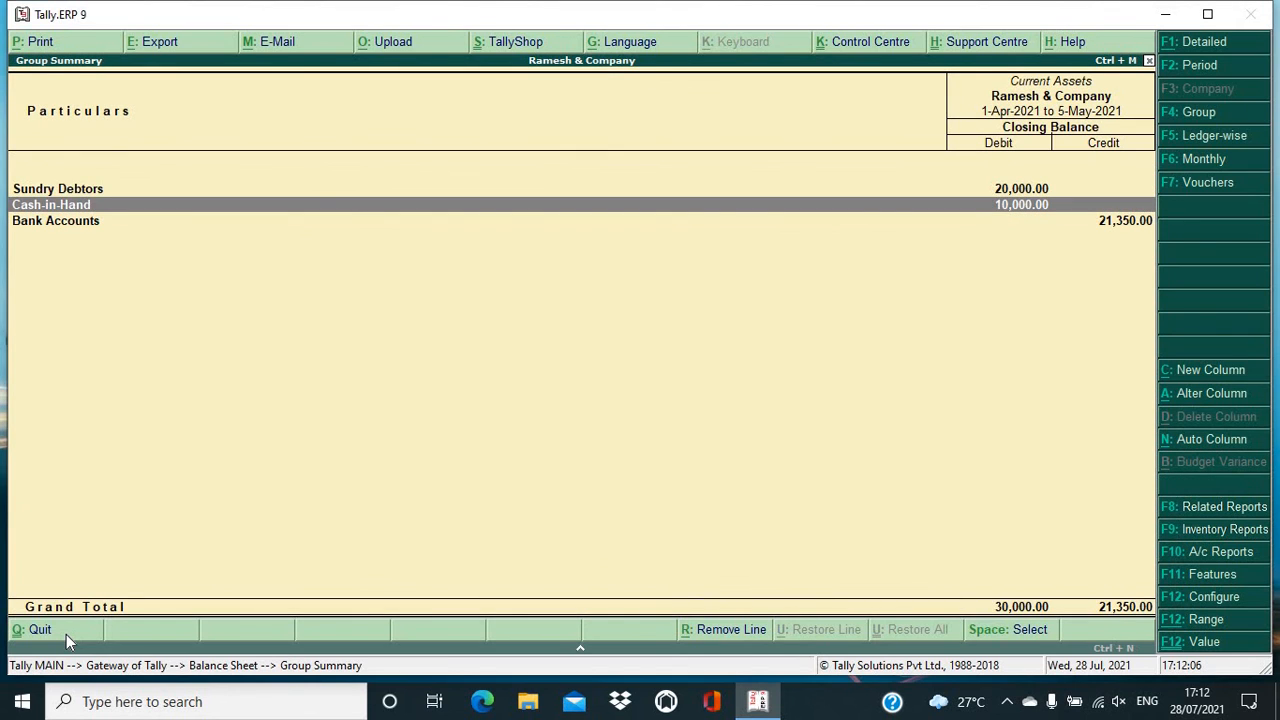
key(Return)
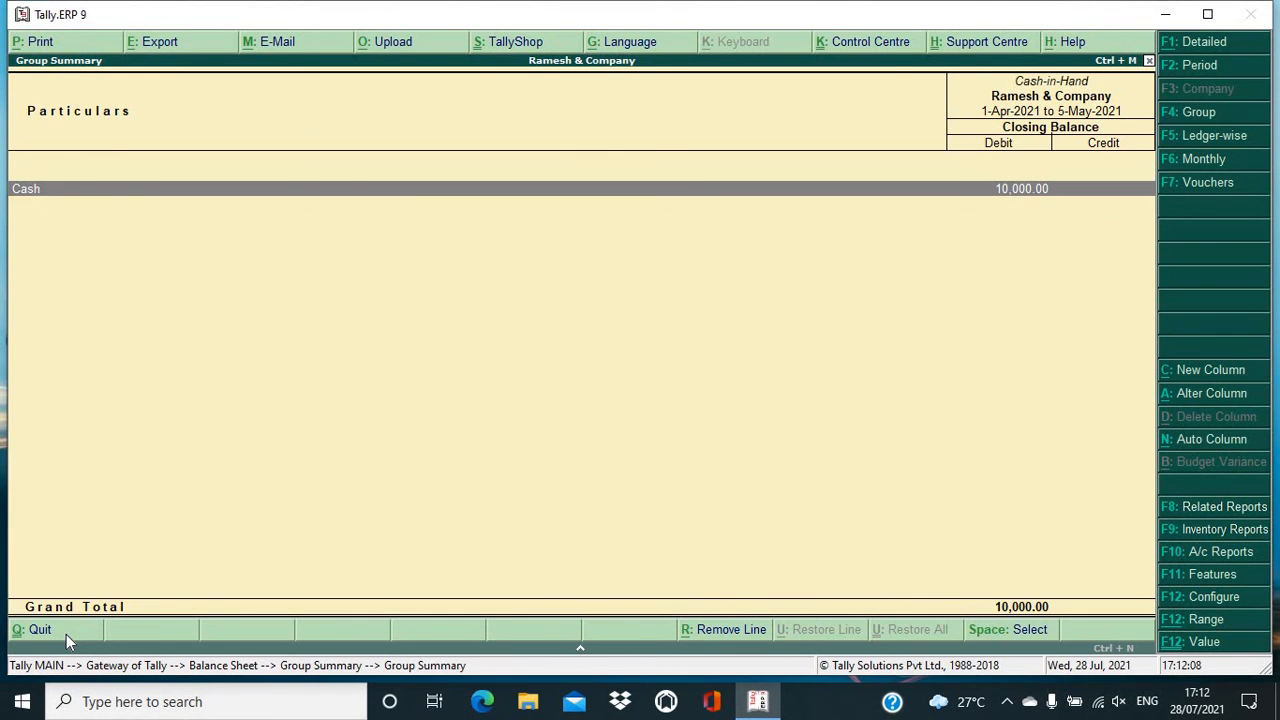
Step: Examine the April vouchers of the Cash ledger, including the Drawings payment, and return to the balance sheet
key(Return)
key(Down)
key(Up)
key(Up)
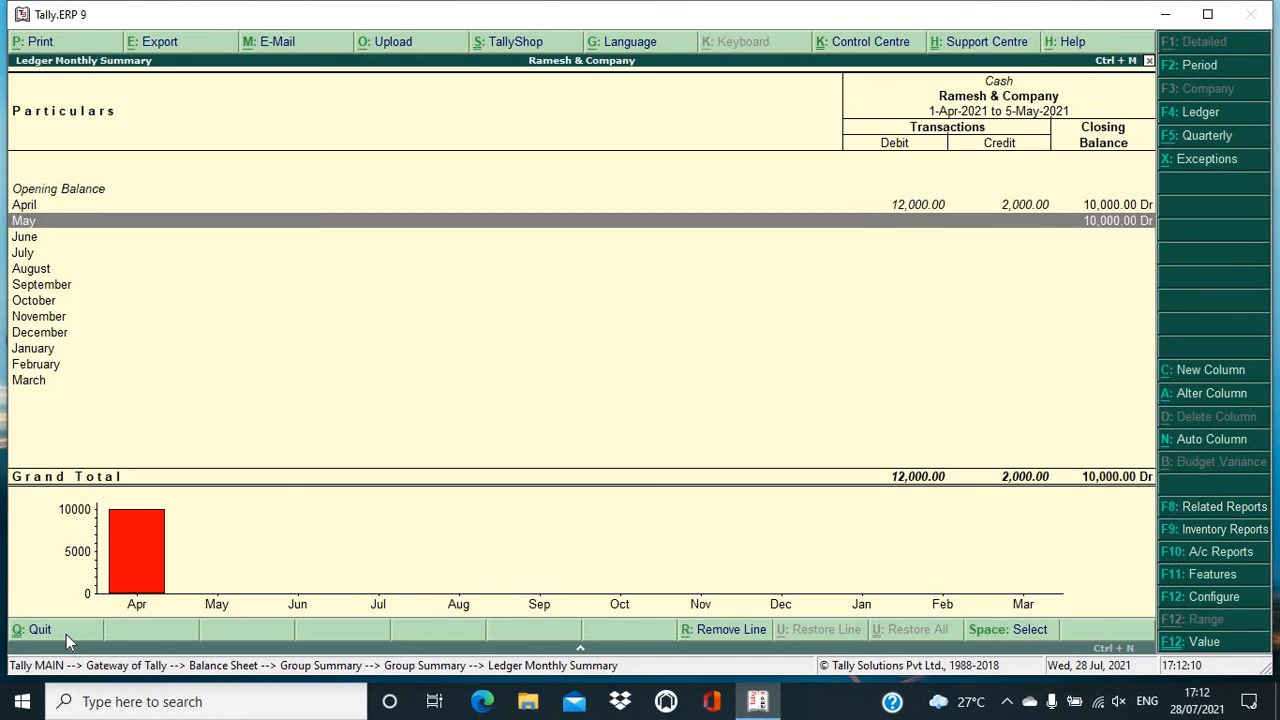
key(Return)
key(Down)
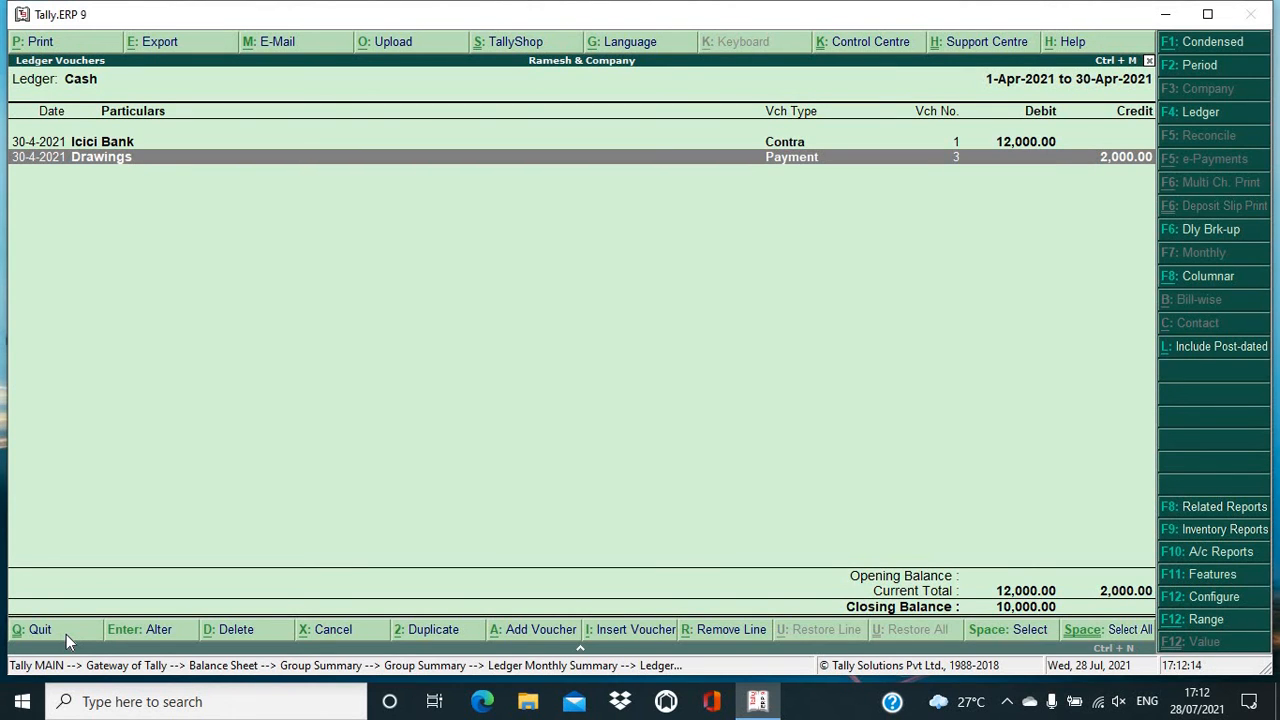
click(66, 634)
key(Return)
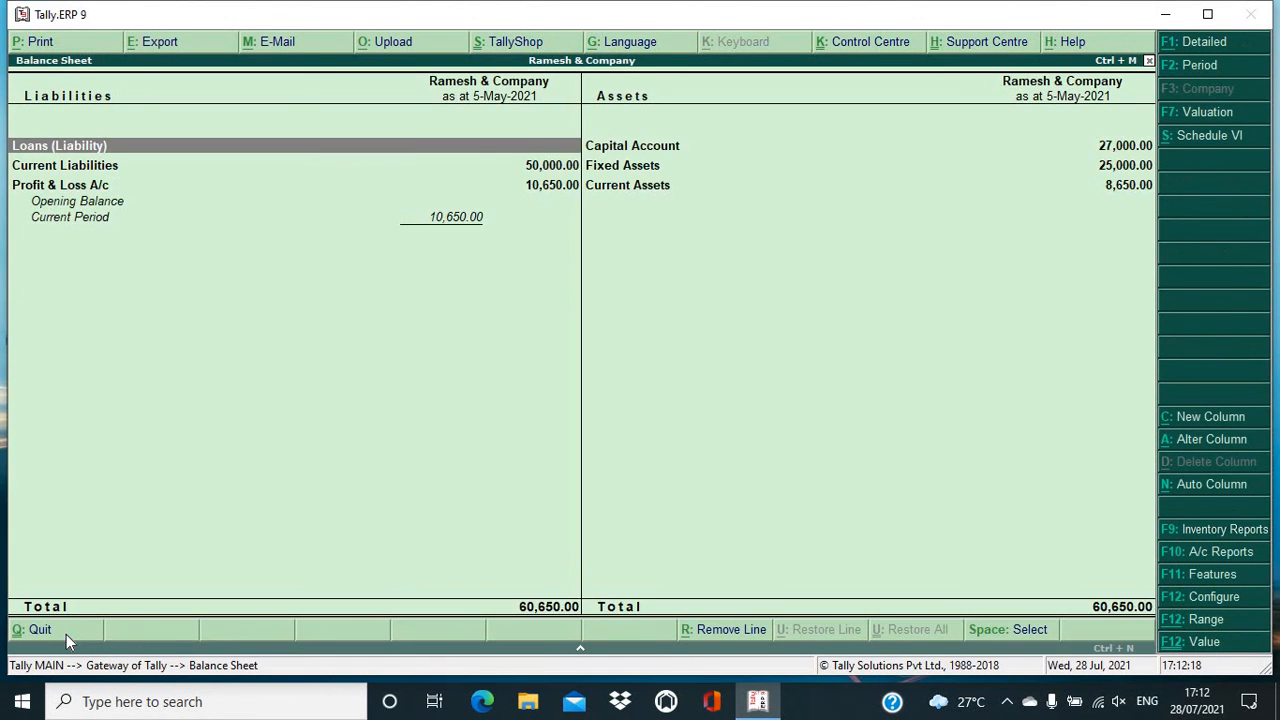
Step: Review April in the Drawings ledger's monthly summary under Capital Account, and return to the Gateway of Tally
key(Right)
key(Return)
key(Down)
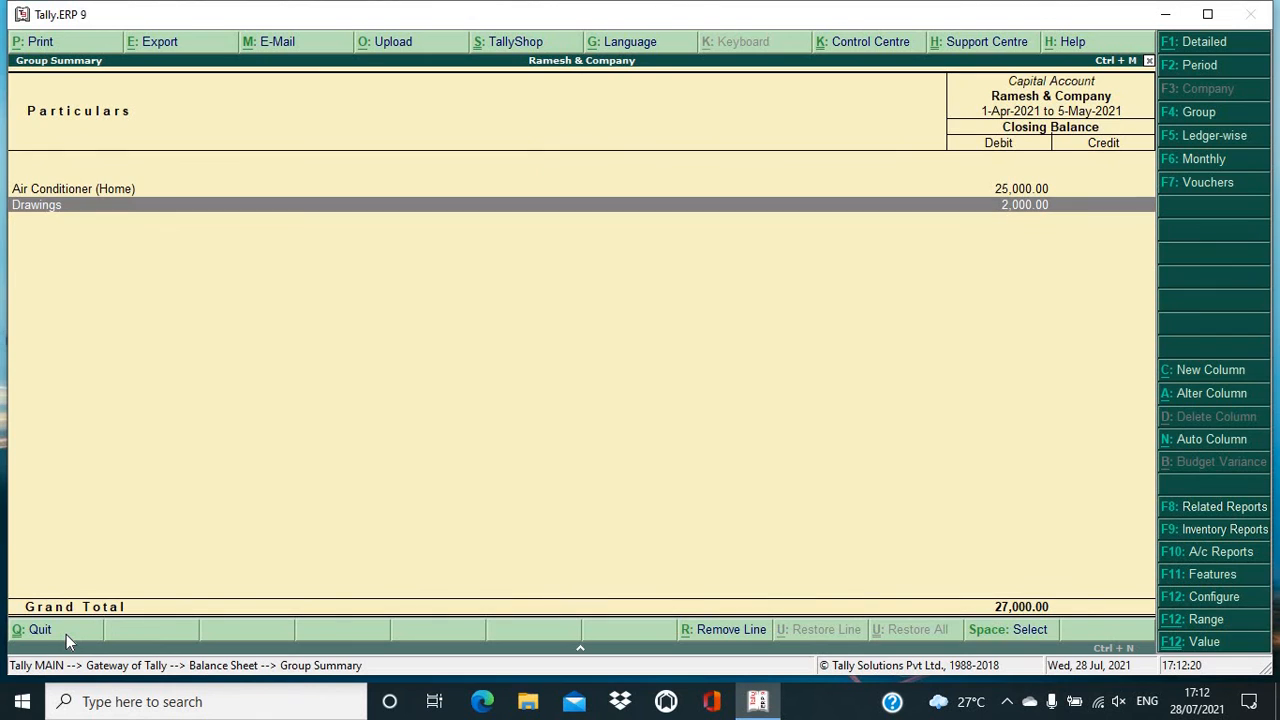
key(Return)
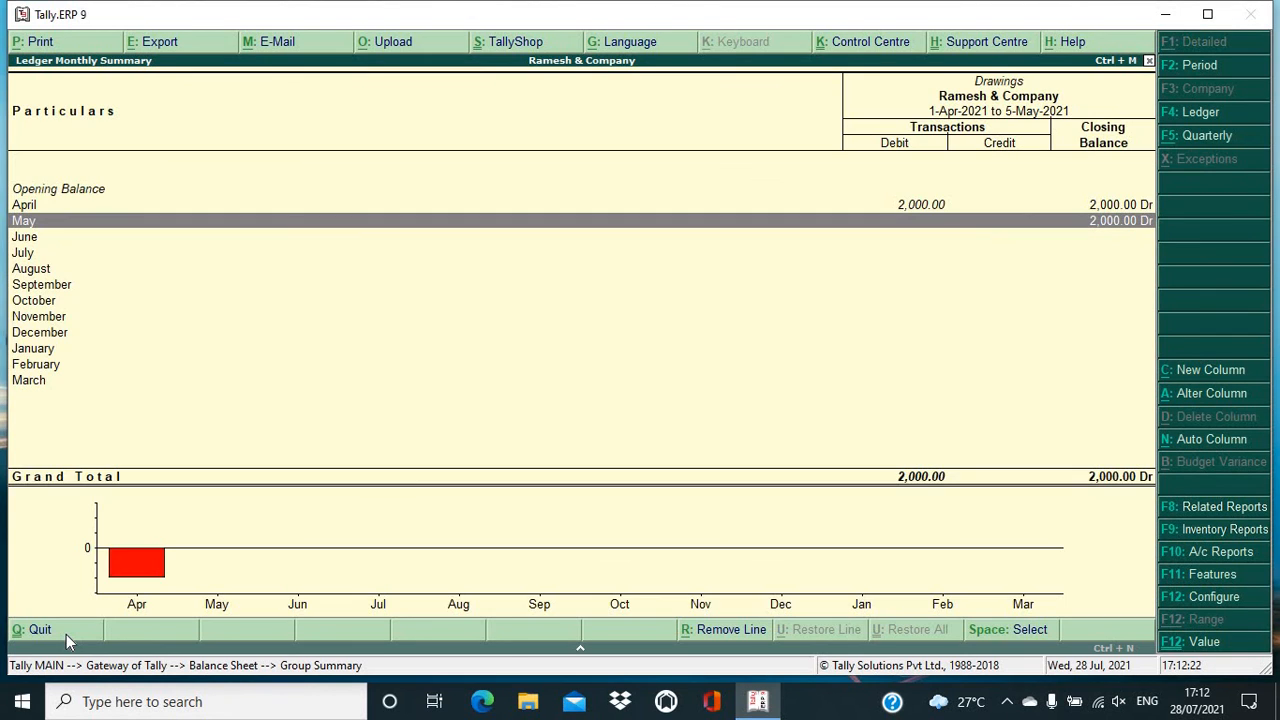
key(Up)
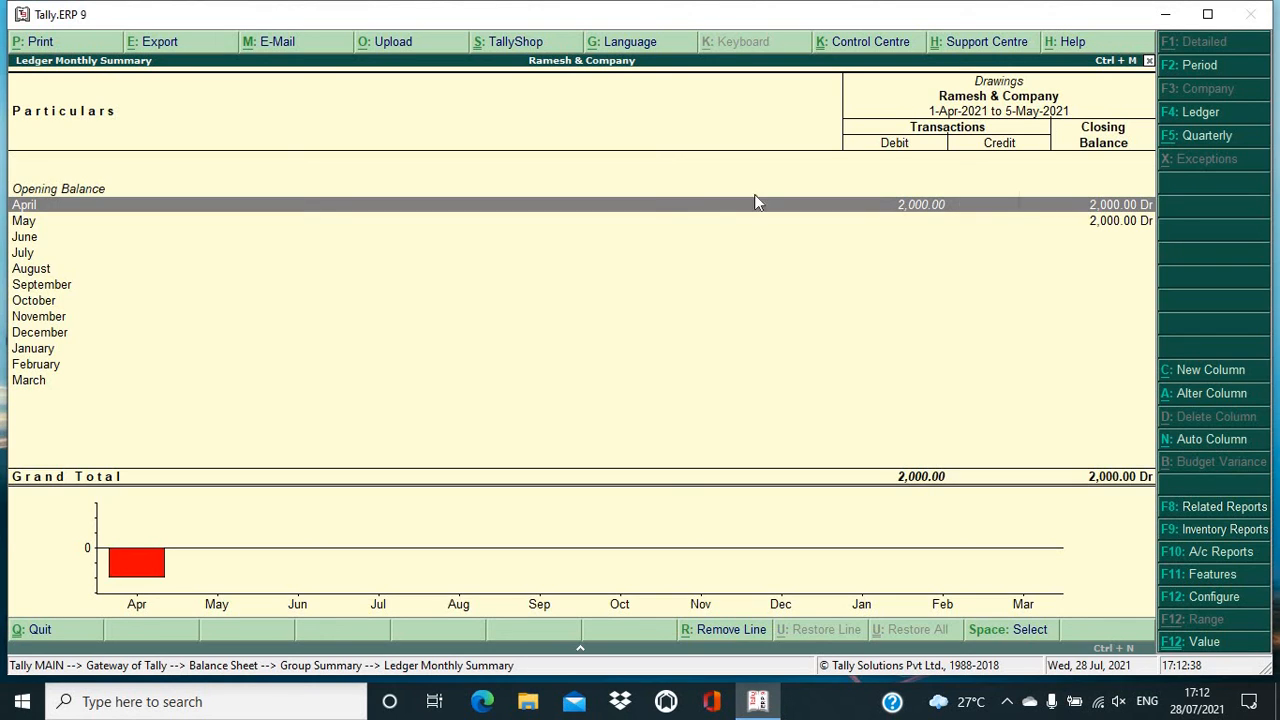
click(40, 630)
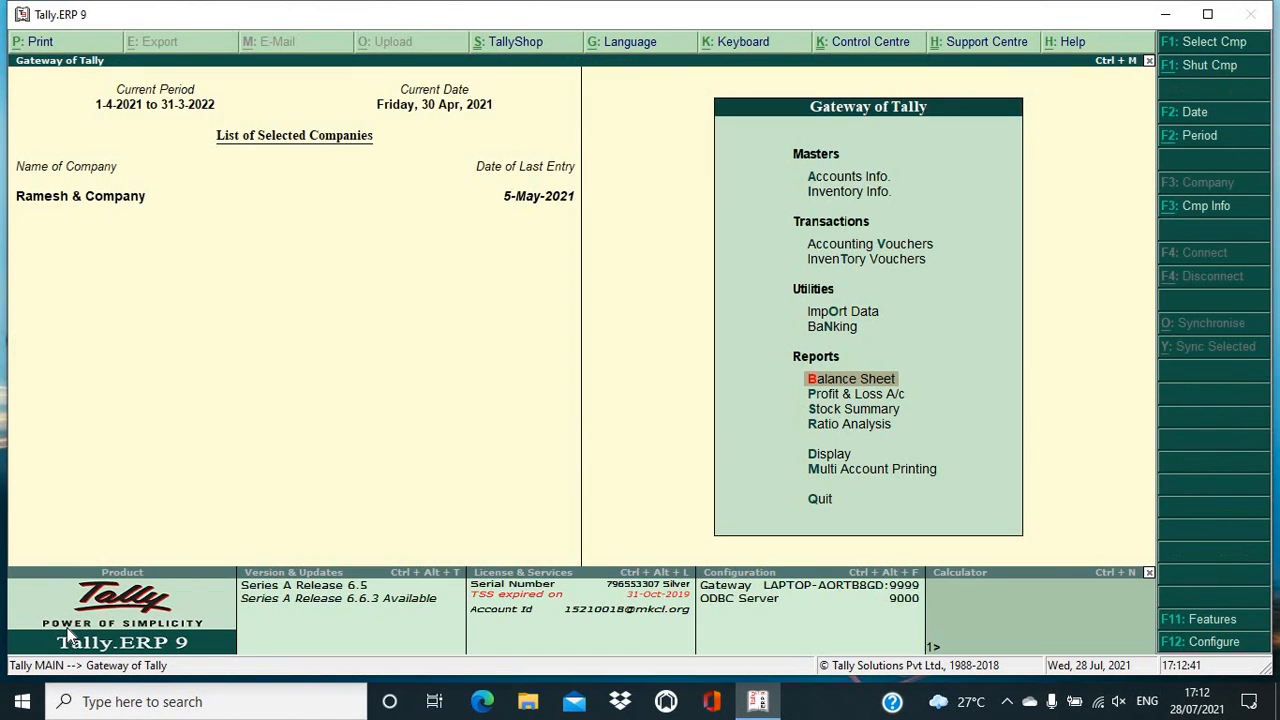